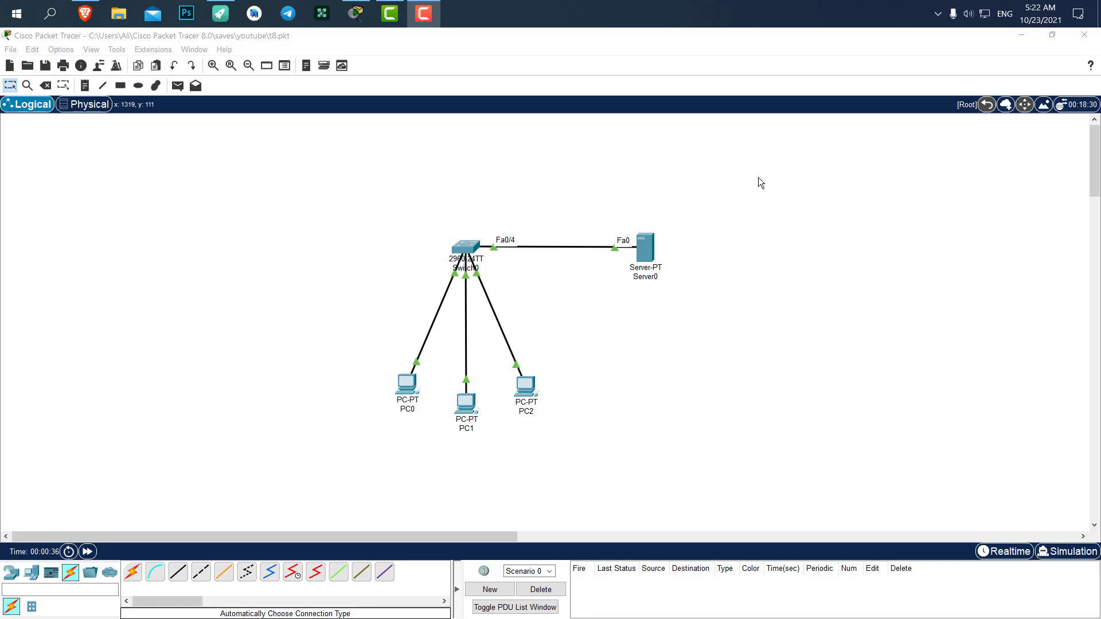
Open Server0's Services tab at DHCP and move the window aside to uncover the topology.
left_click(646, 245)
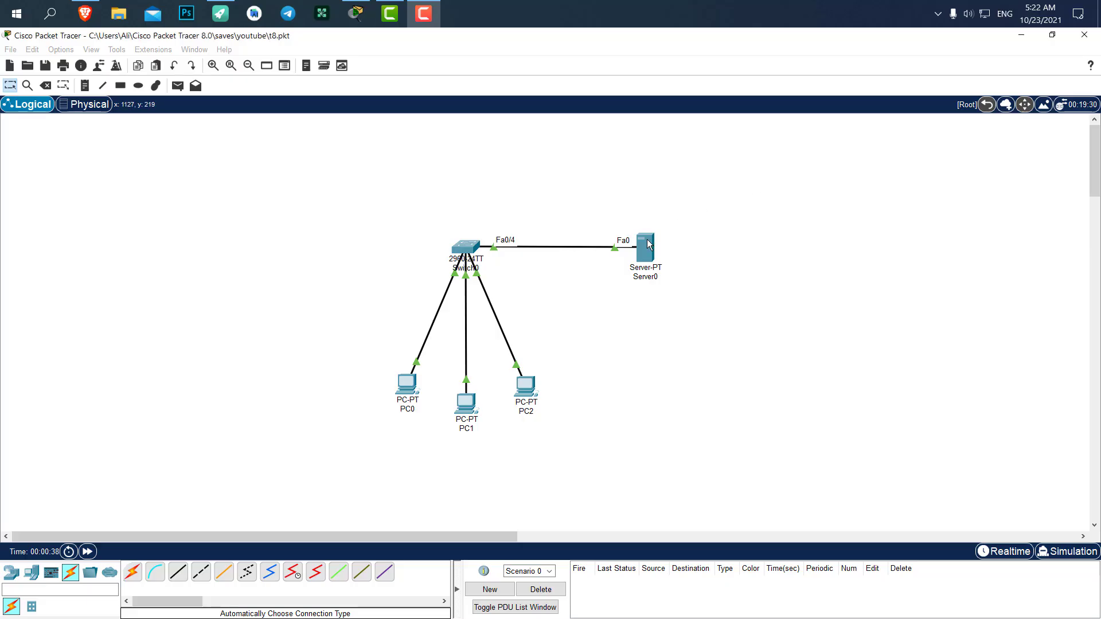
left_click(415, 151)
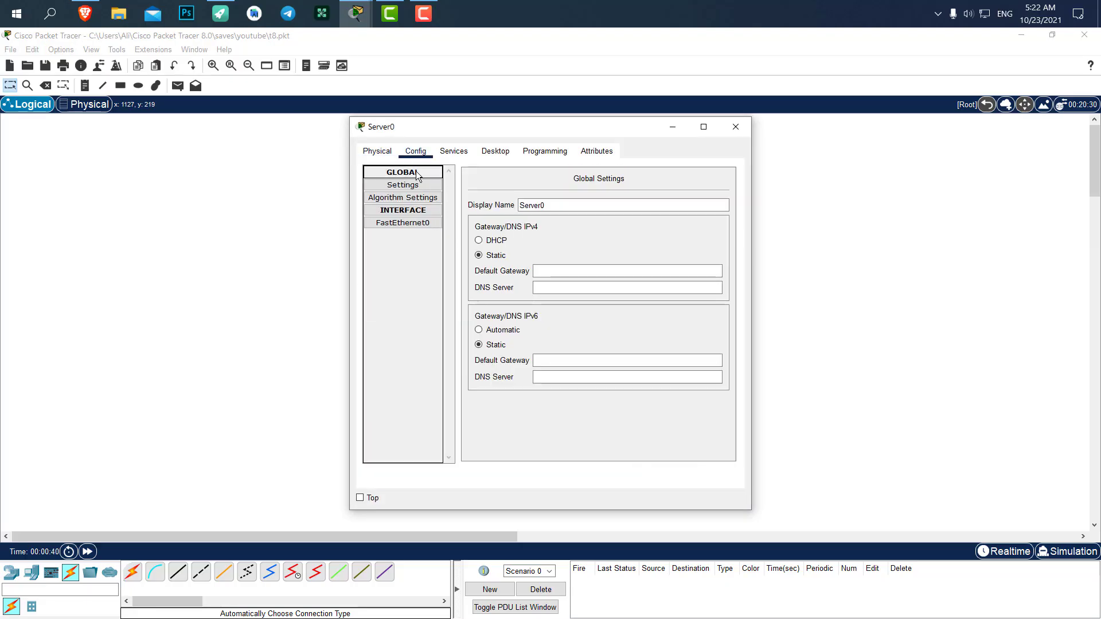
left_click(449, 153)
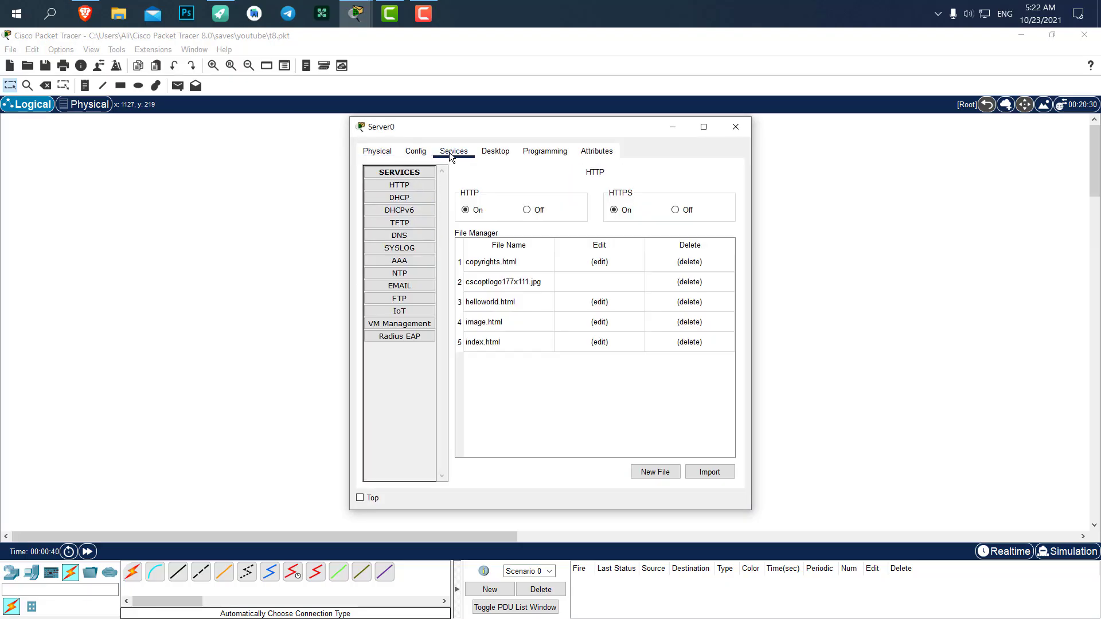
left_click(422, 199)
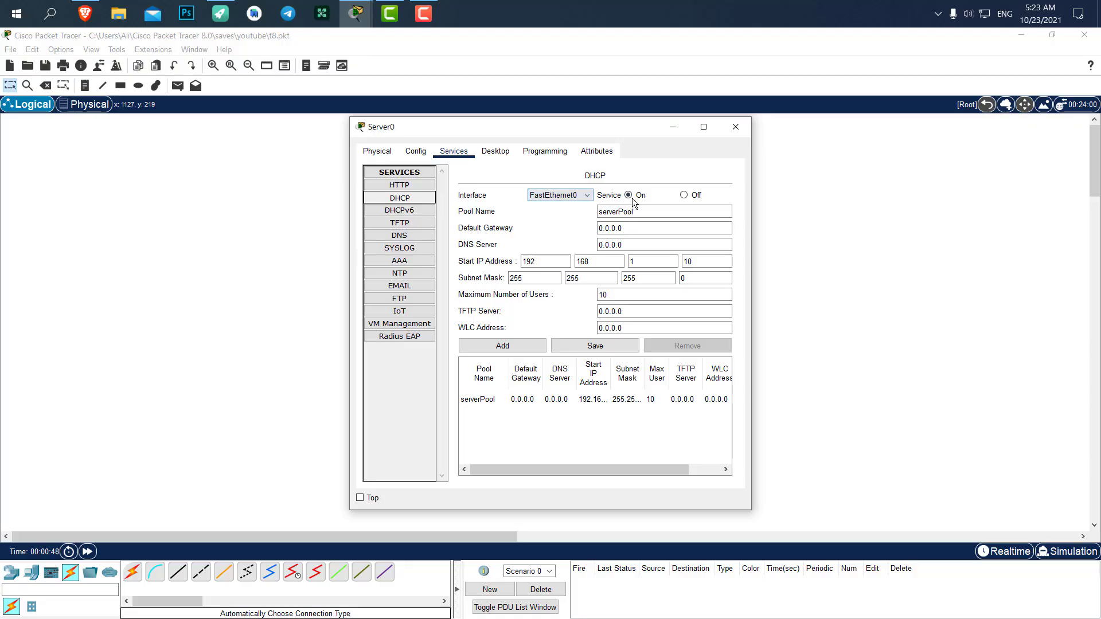
left_click_drag(514, 125, 810, 122)
left_click(696, 282)
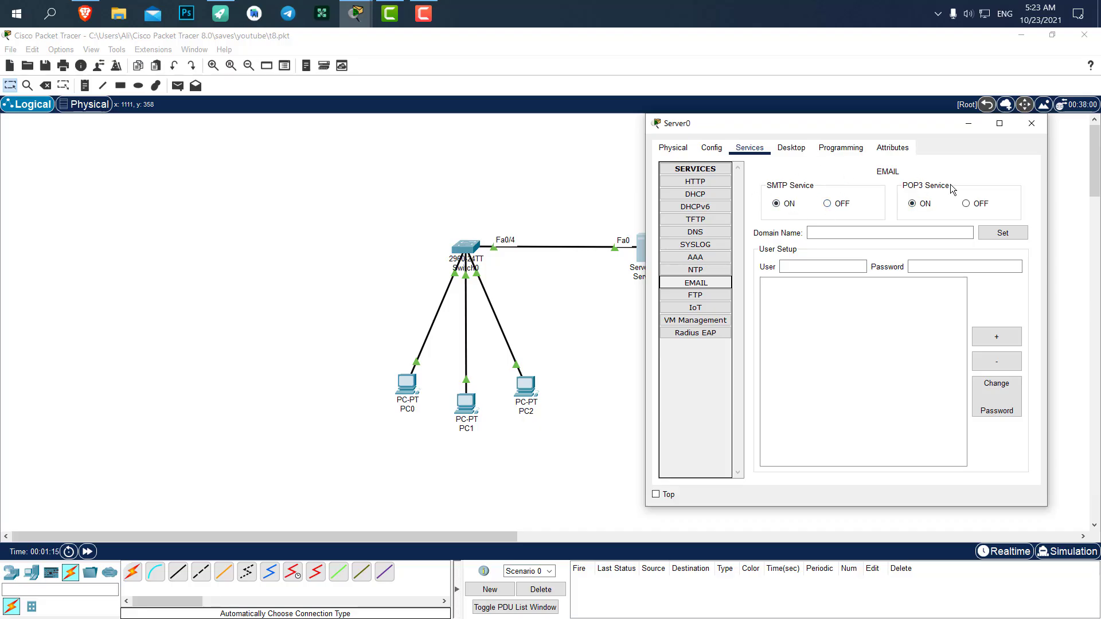
left_click(839, 235)
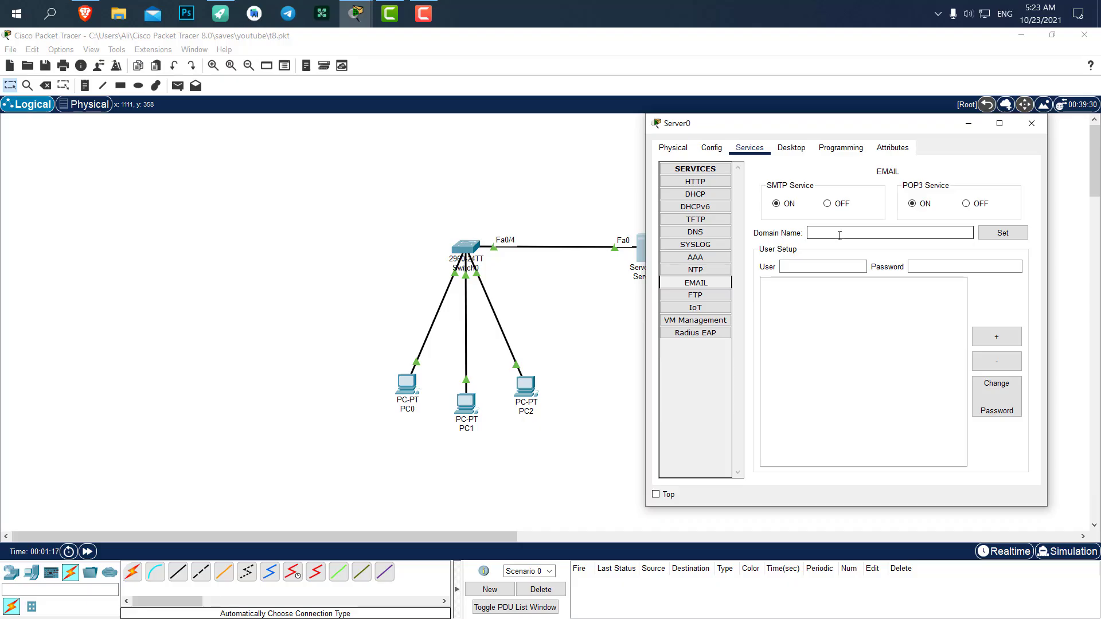
left_click(809, 234)
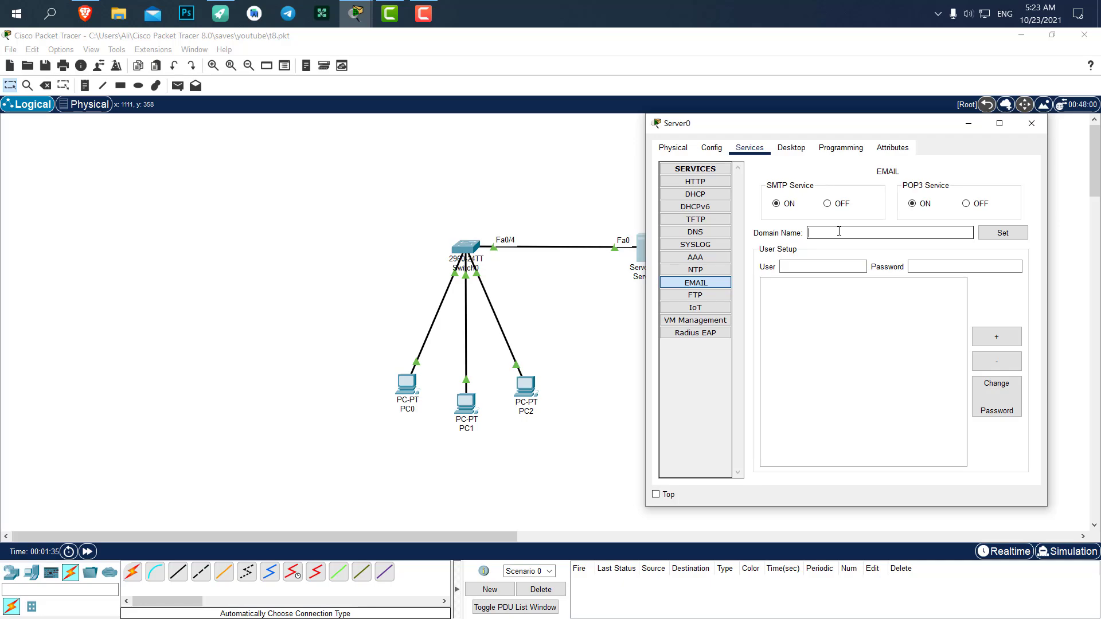
Enter gmail.com as Server0's email Domain Name and apply it with Set.
left_click(838, 231)
type("gmail.com")
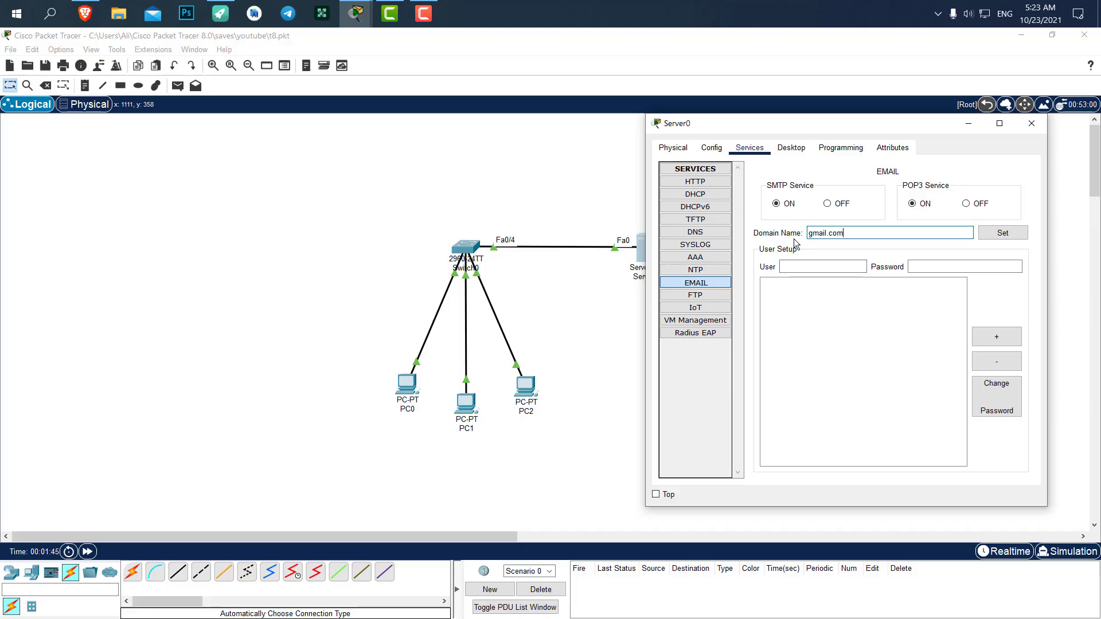
double_click(894, 235)
left_click(894, 235)
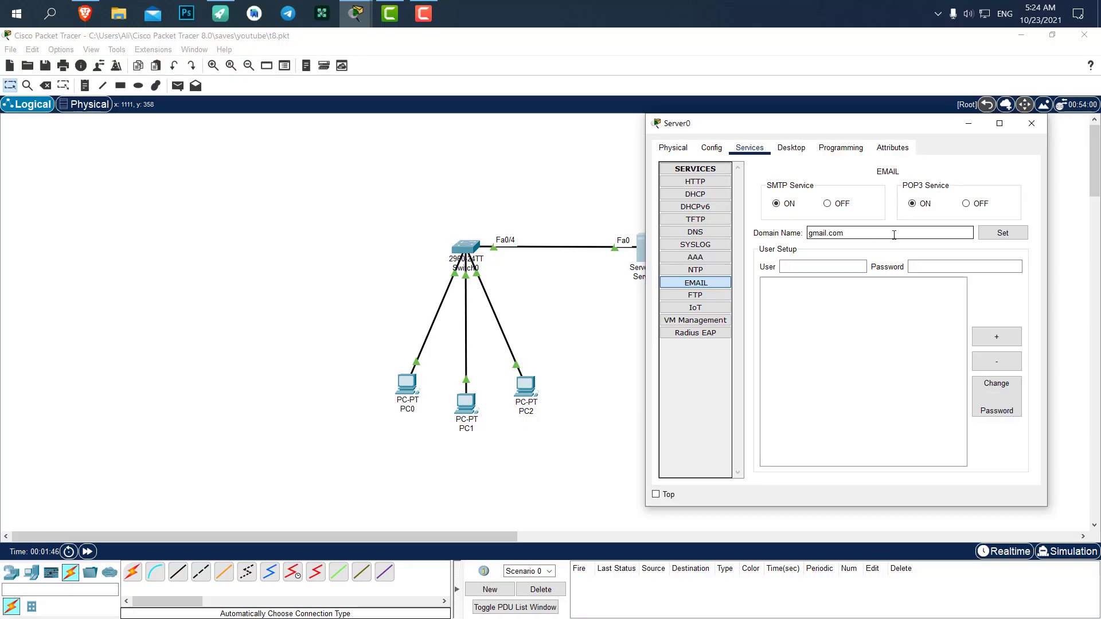
left_click(1009, 239)
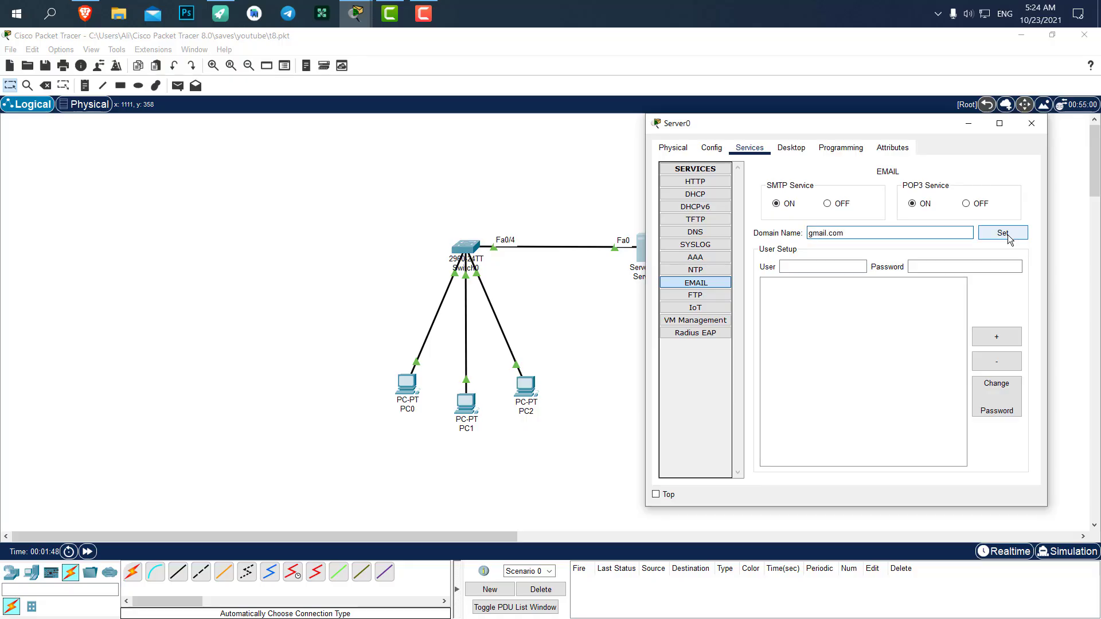
left_click(990, 234)
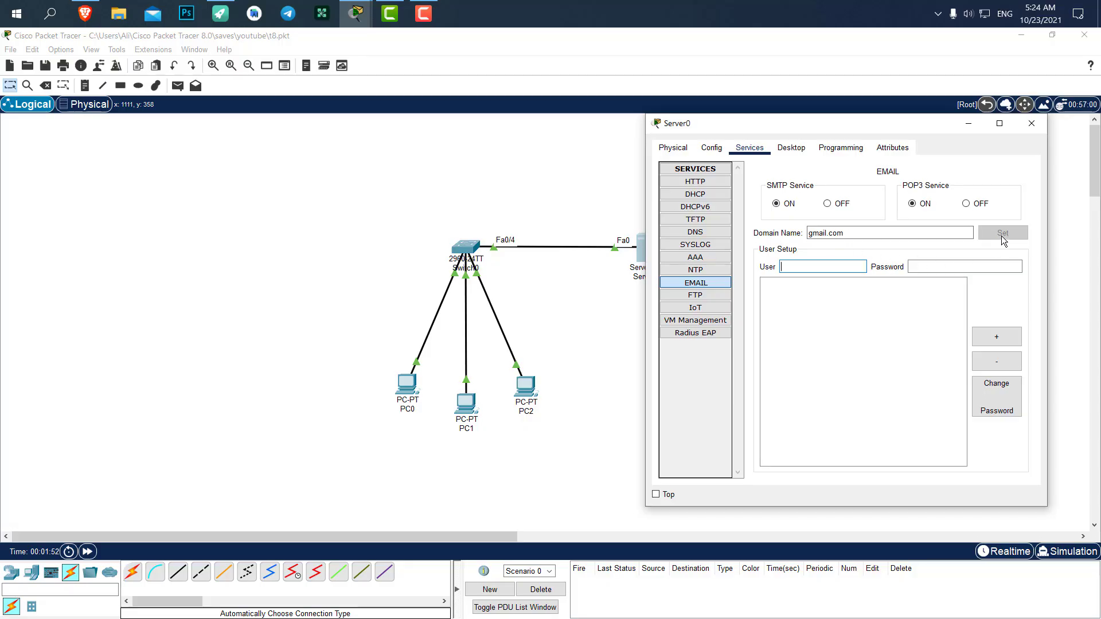
left_click_drag(854, 233, 804, 236)
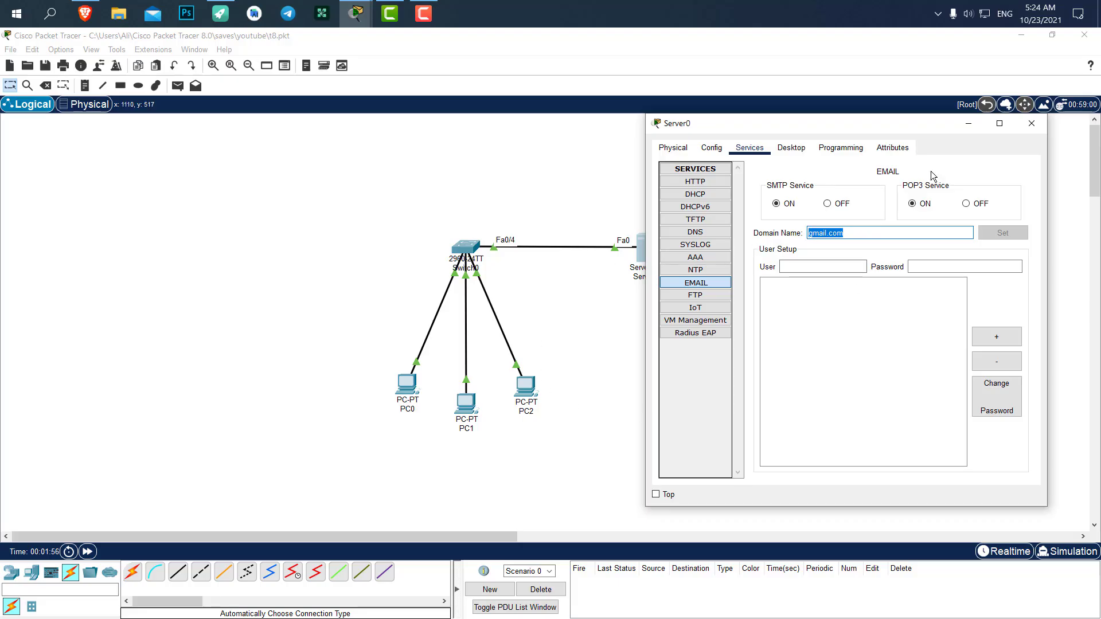
left_click(819, 267)
Add the first mail user account with its password to Server0's email service.
left_click(806, 262)
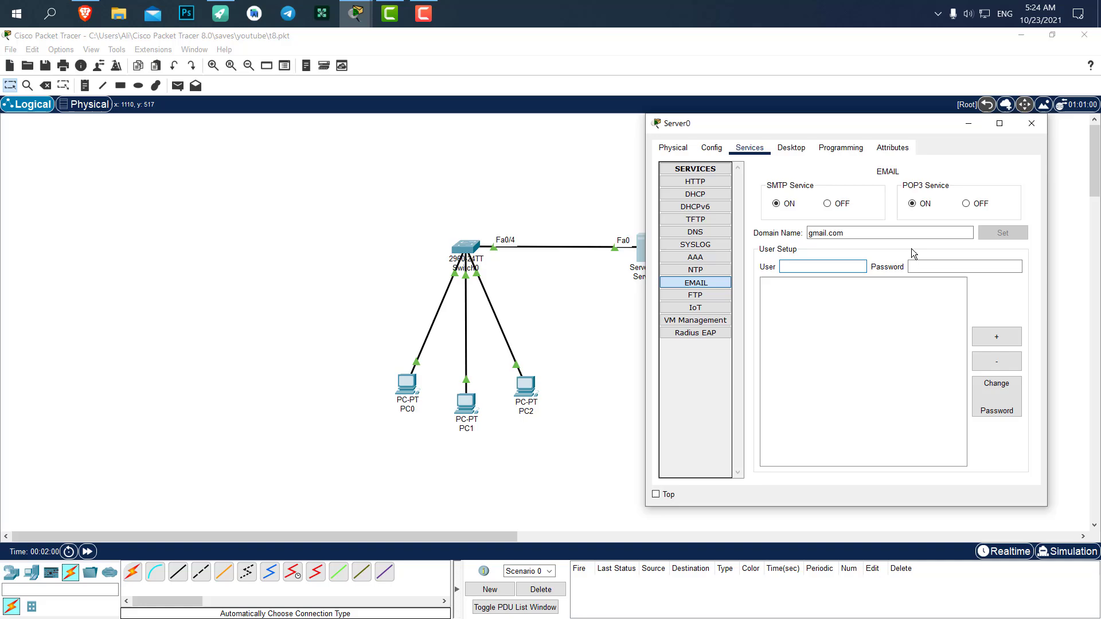
type("digidev")
key("Tab")
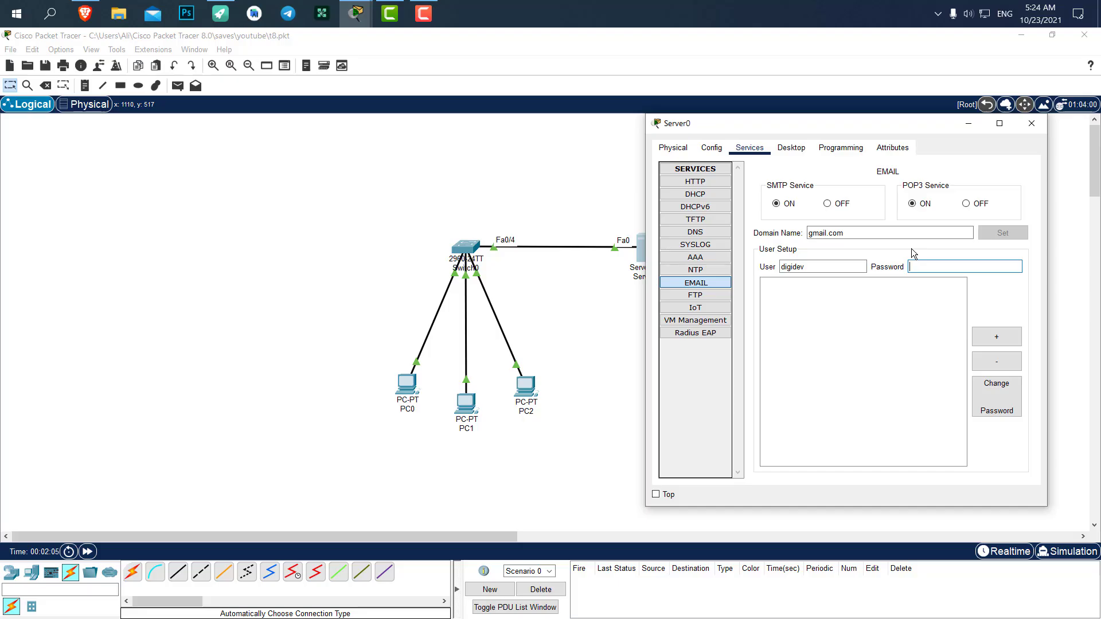
type("123")
left_click(1002, 336)
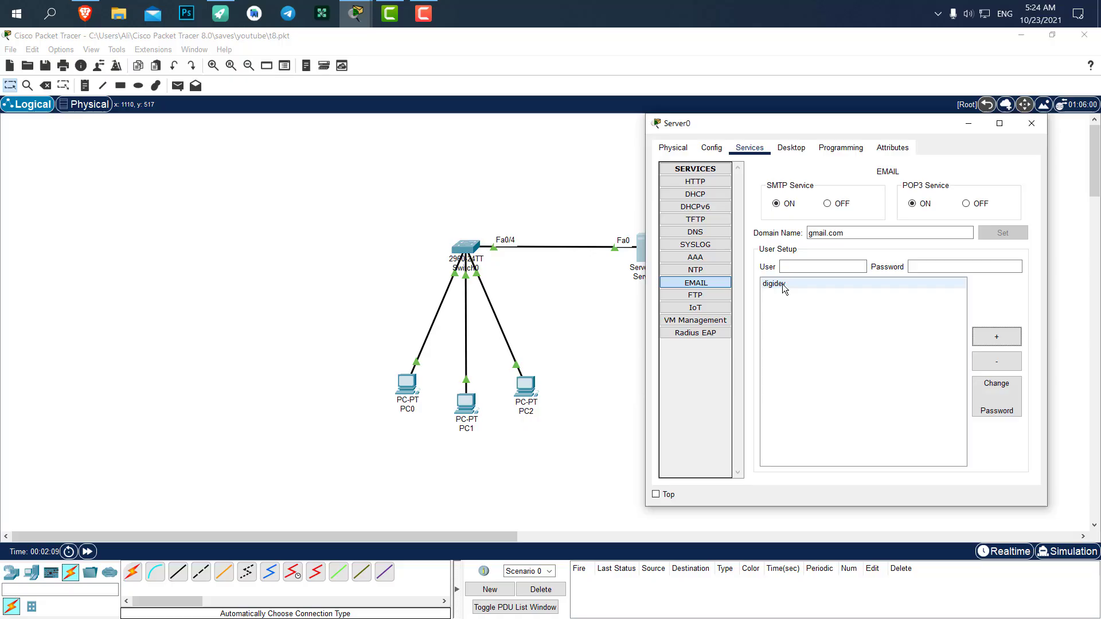
Add a second mail user account with its password, then close Server0's window.
left_click(815, 268)
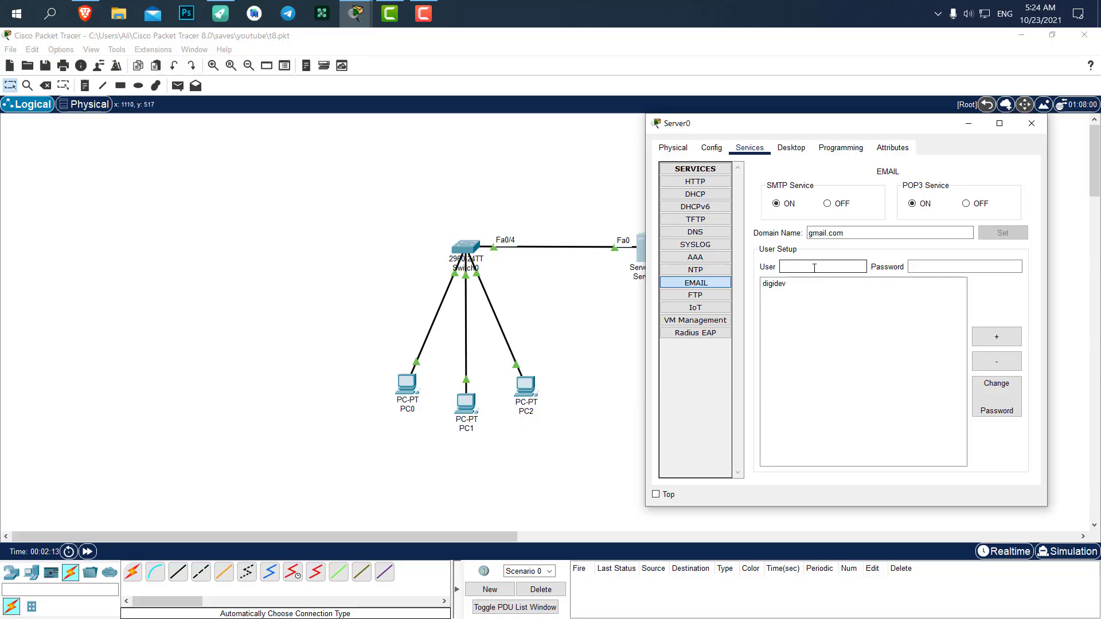
type("ali")
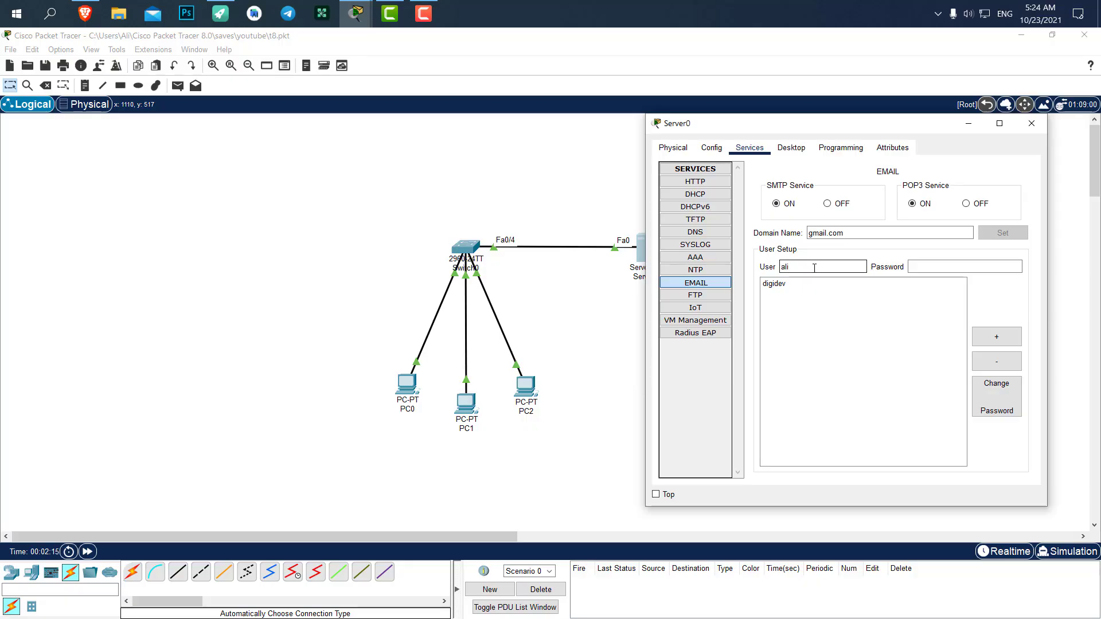
type("123")
key("BackSpace")
key("BackSpace")
key("BackSpace")
key("Tab")
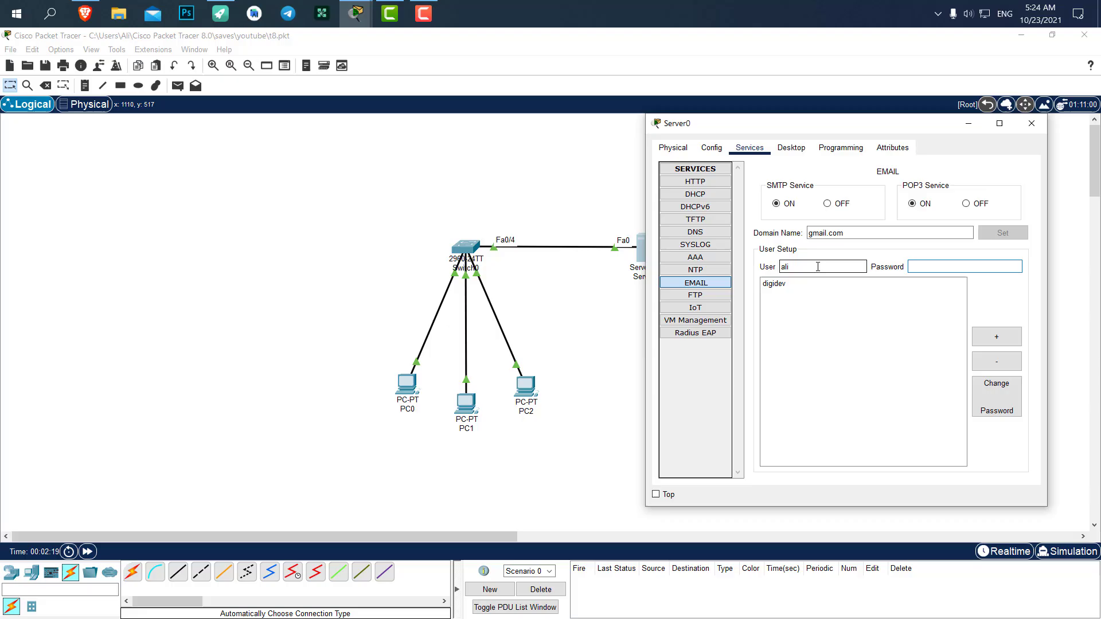
type("123")
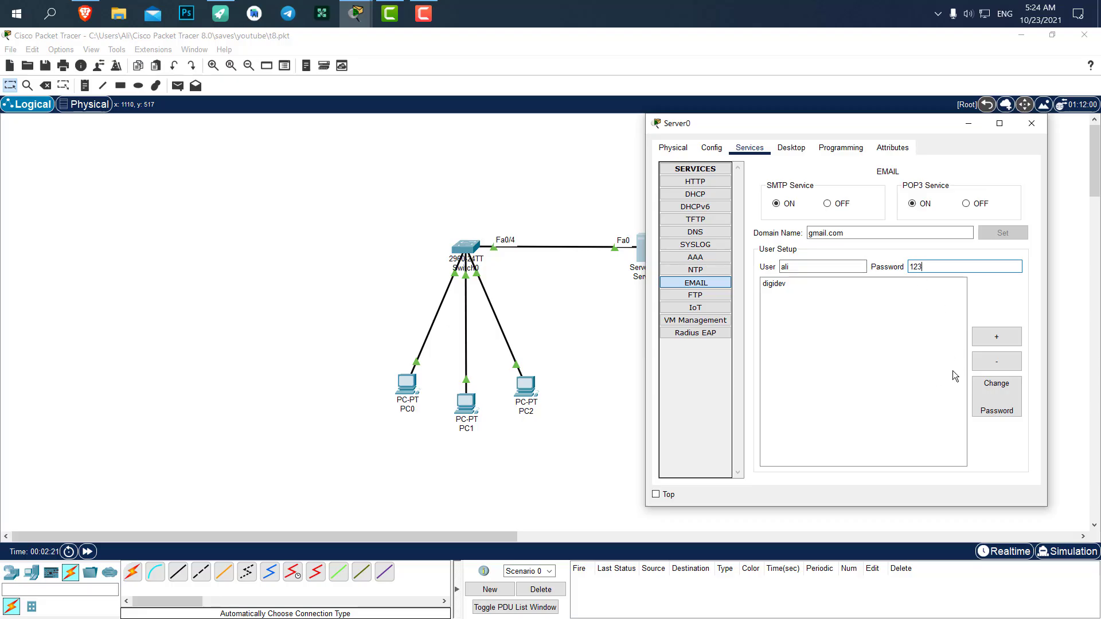
left_click(996, 340)
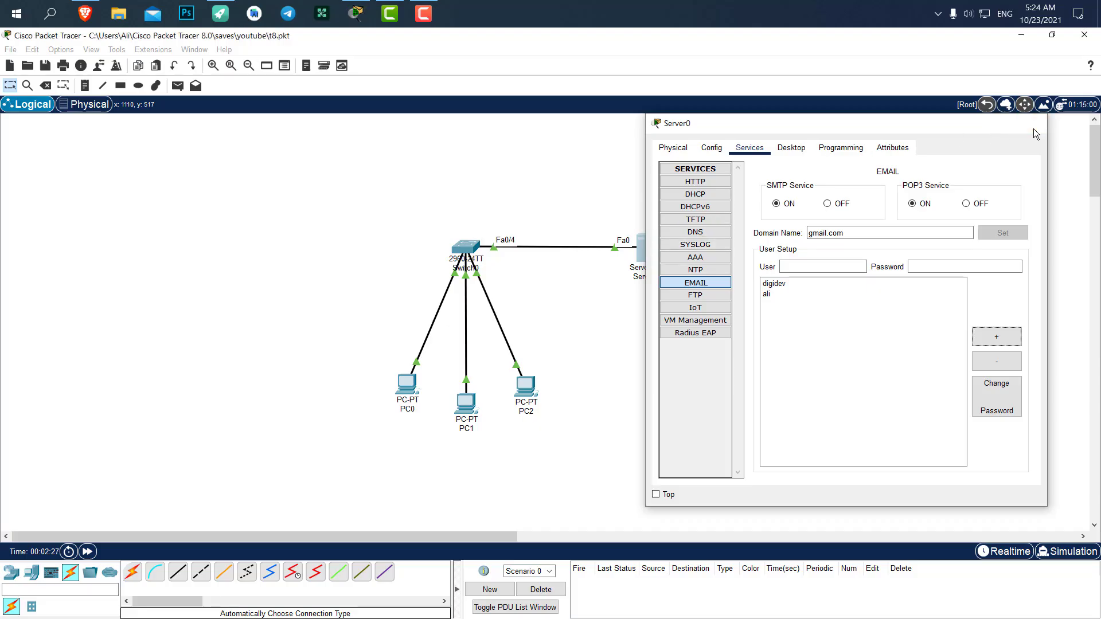
left_click(1032, 124)
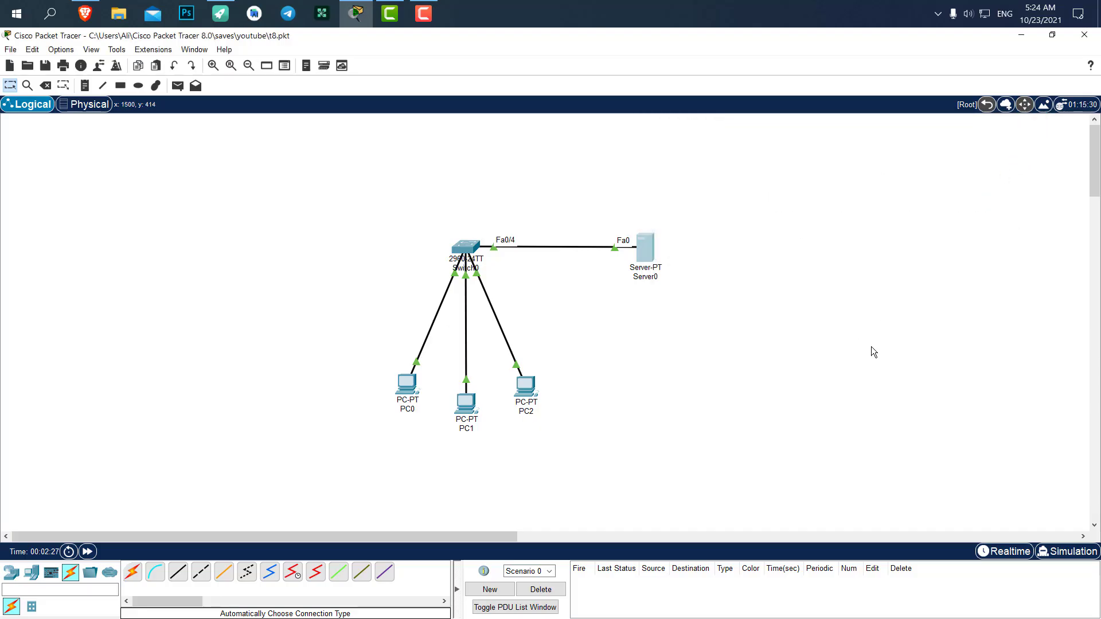
Open PC0's Desktop Email setup and move the window so Server0 stays visible.
left_click(408, 385)
left_click(453, 151)
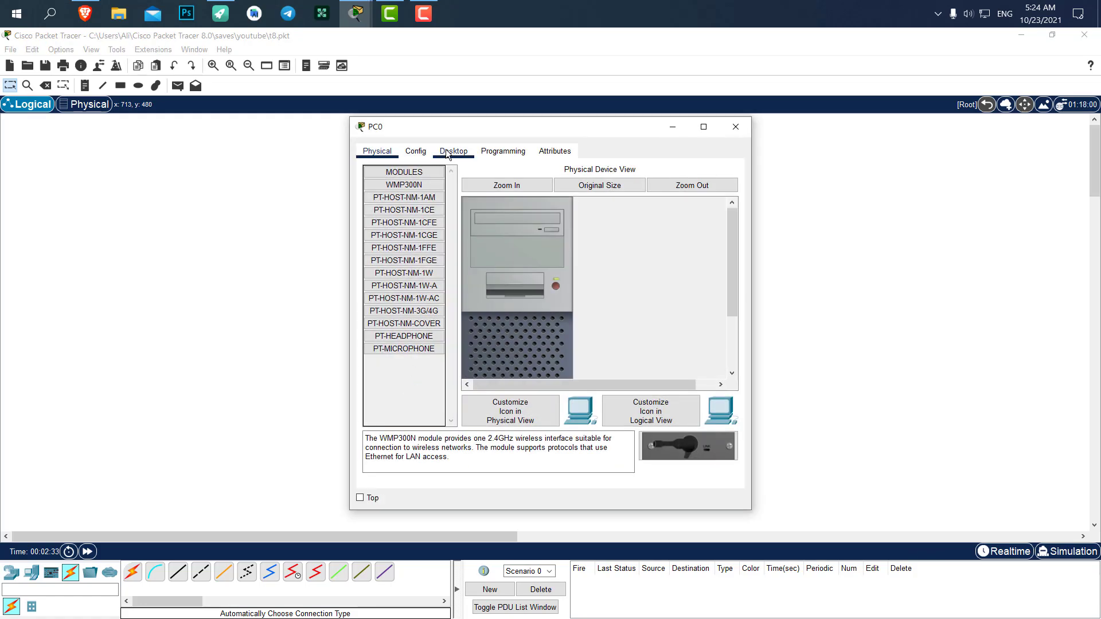
left_click(421, 325)
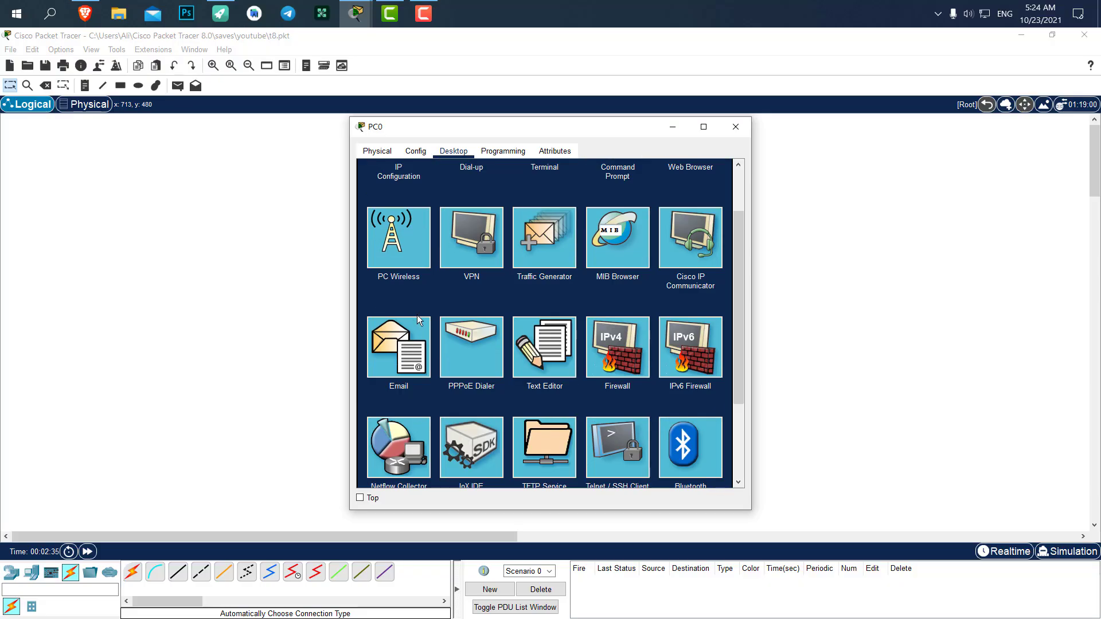
left_click_drag(501, 129, 776, 109)
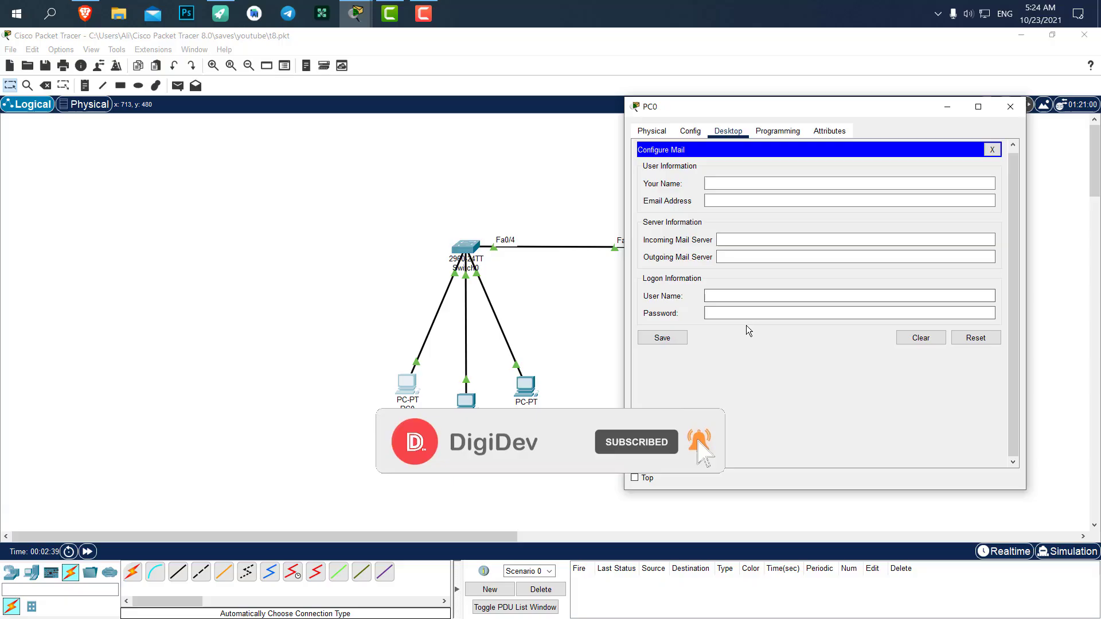
left_click_drag(679, 108, 742, 129)
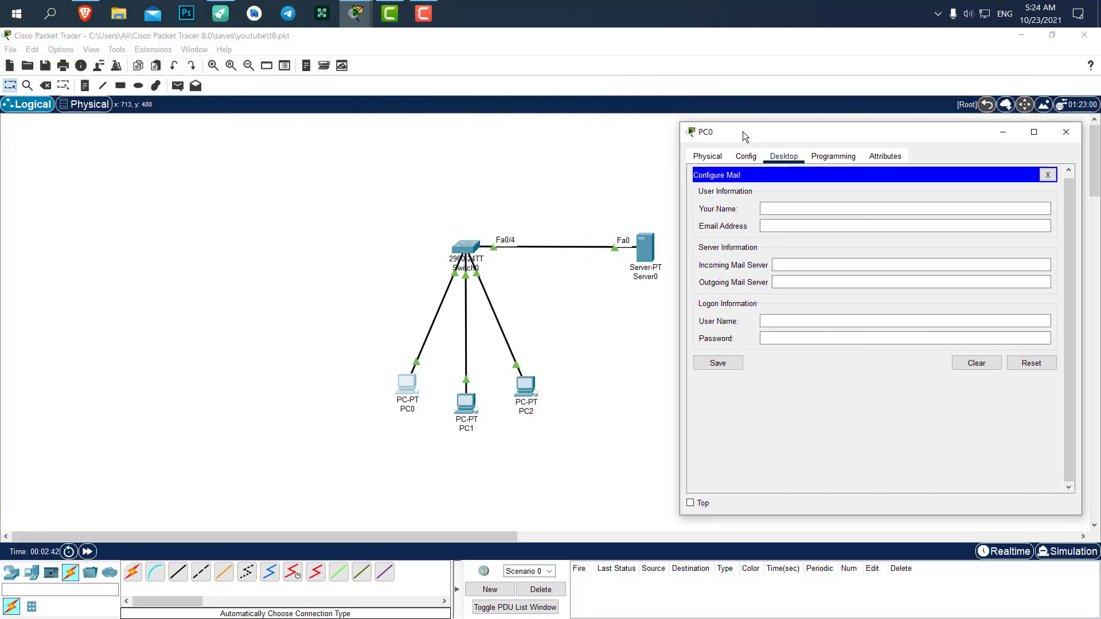
Enter PC0's sender name, gmail.com address, and 192.168.1.1 as incoming and outgoing servers.
left_click(774, 205)
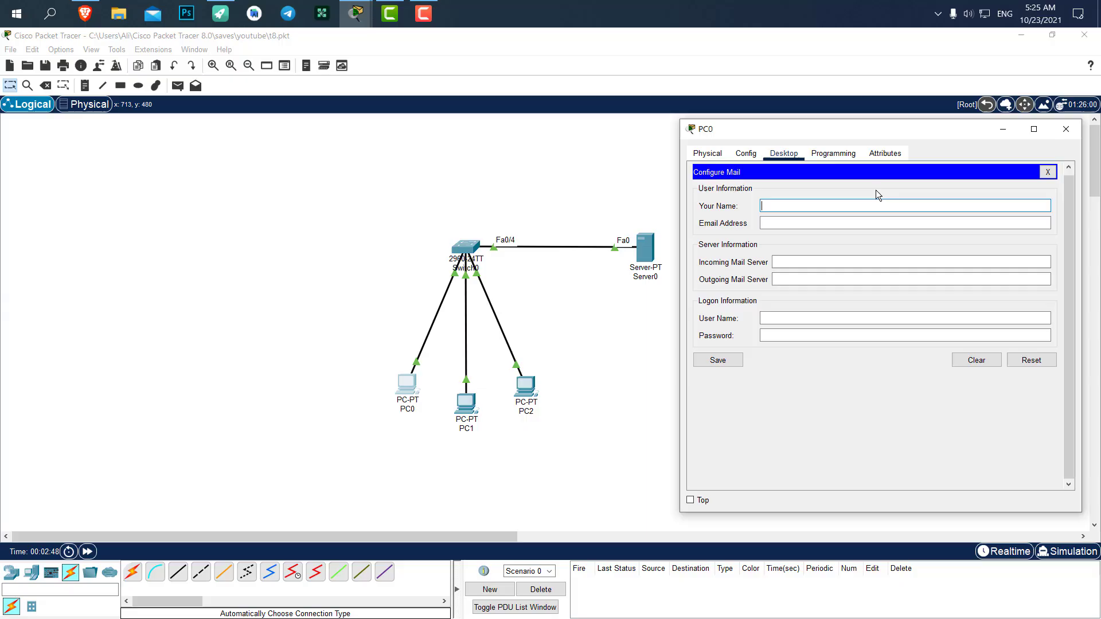
type("ali")
key("Tab")
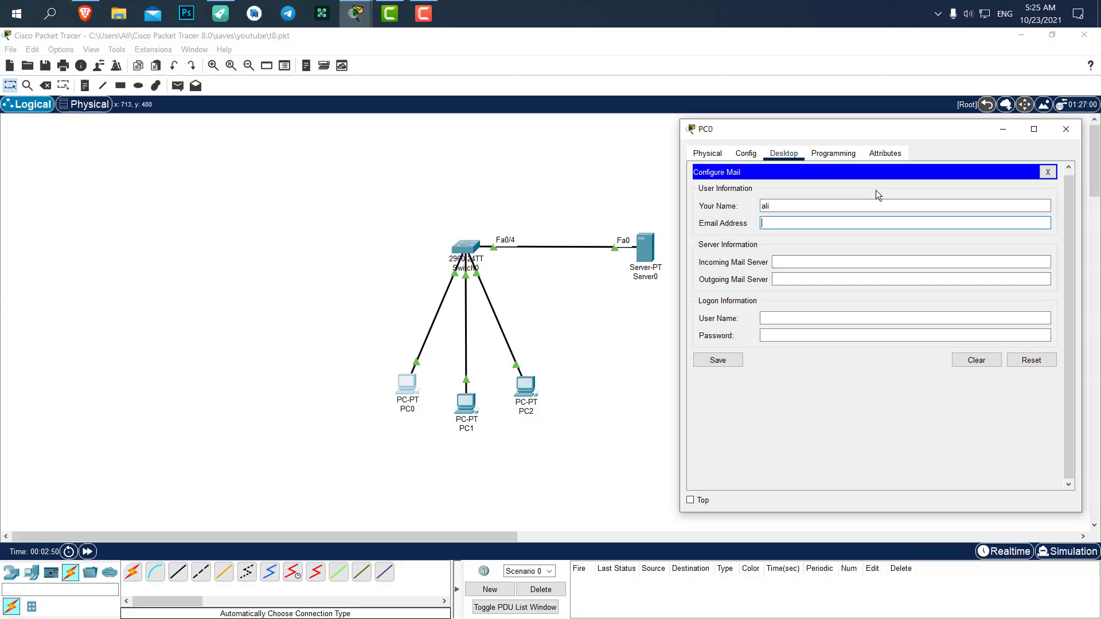
key("Tab")
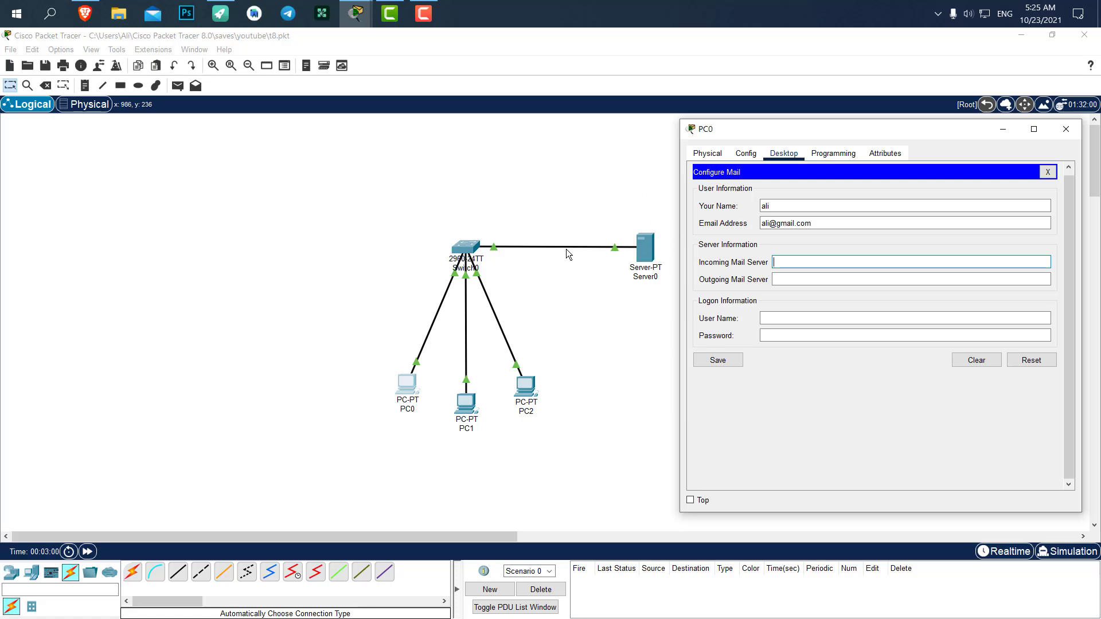
left_click(794, 263)
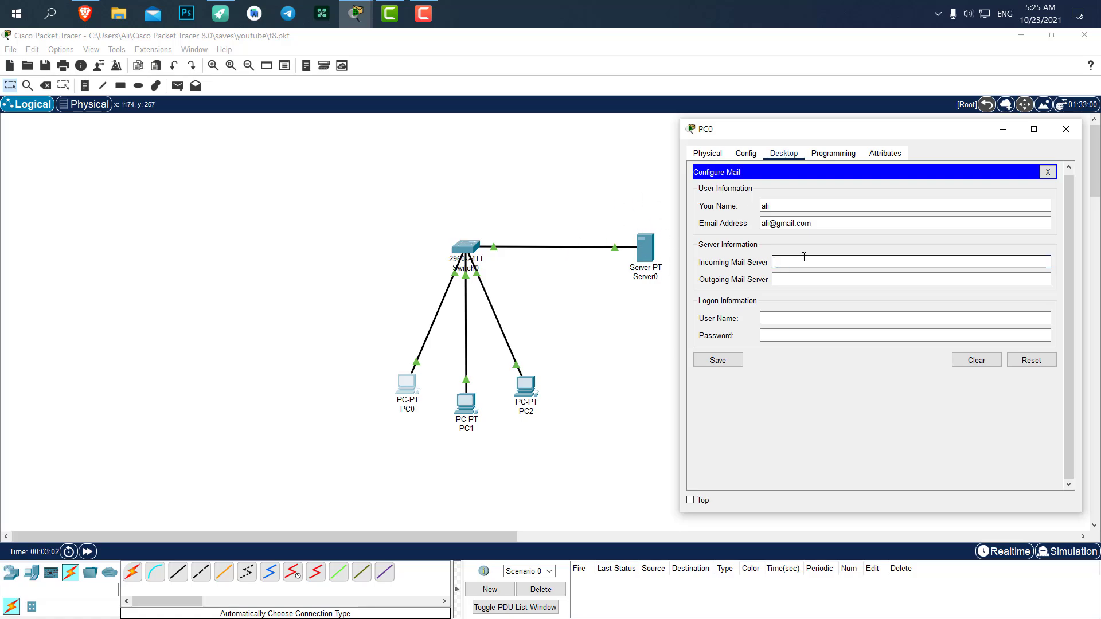
type("192.168.1.1")
key("Tab")
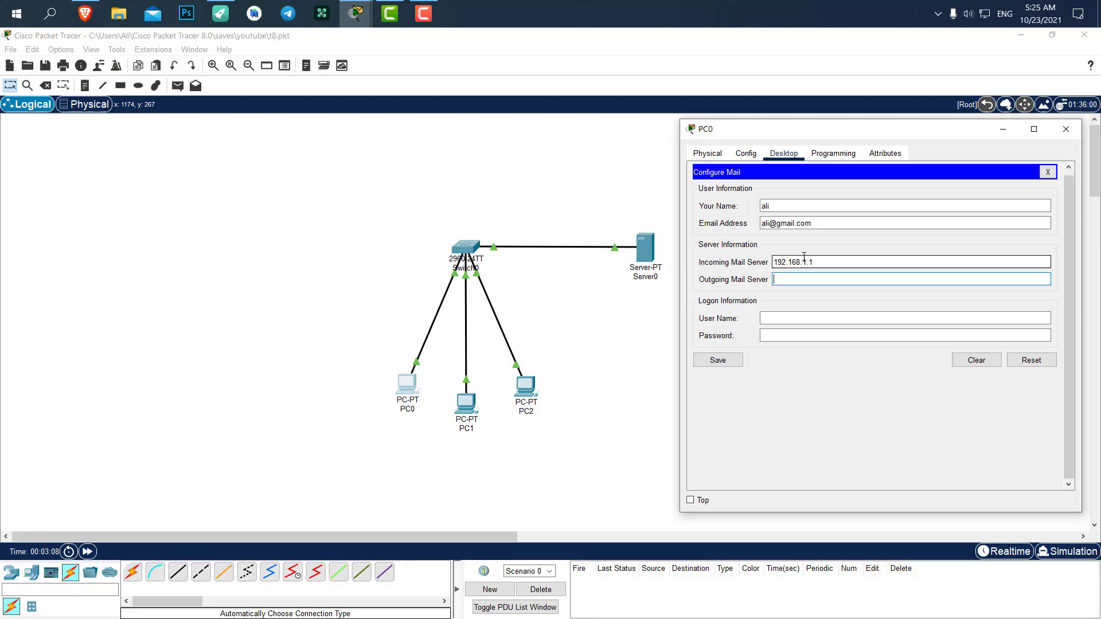
double_click(775, 262)
key("ctrl+c")
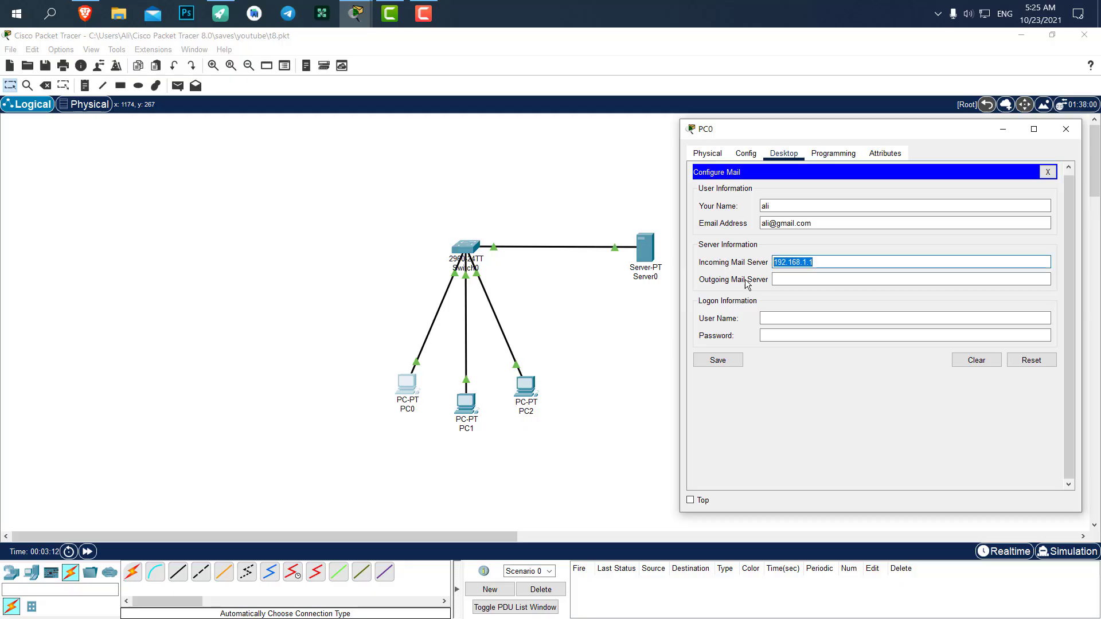
left_click(777, 279)
key("ctrl+v")
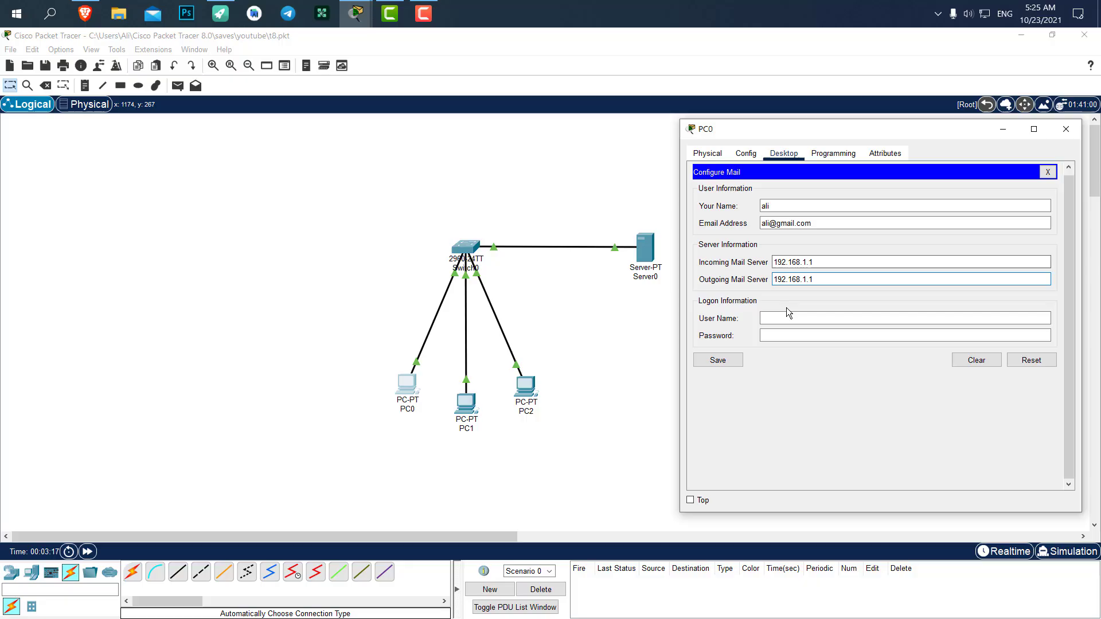
Enter PC0's login user name and password and save the mail account, rechecking once.
left_click(801, 318)
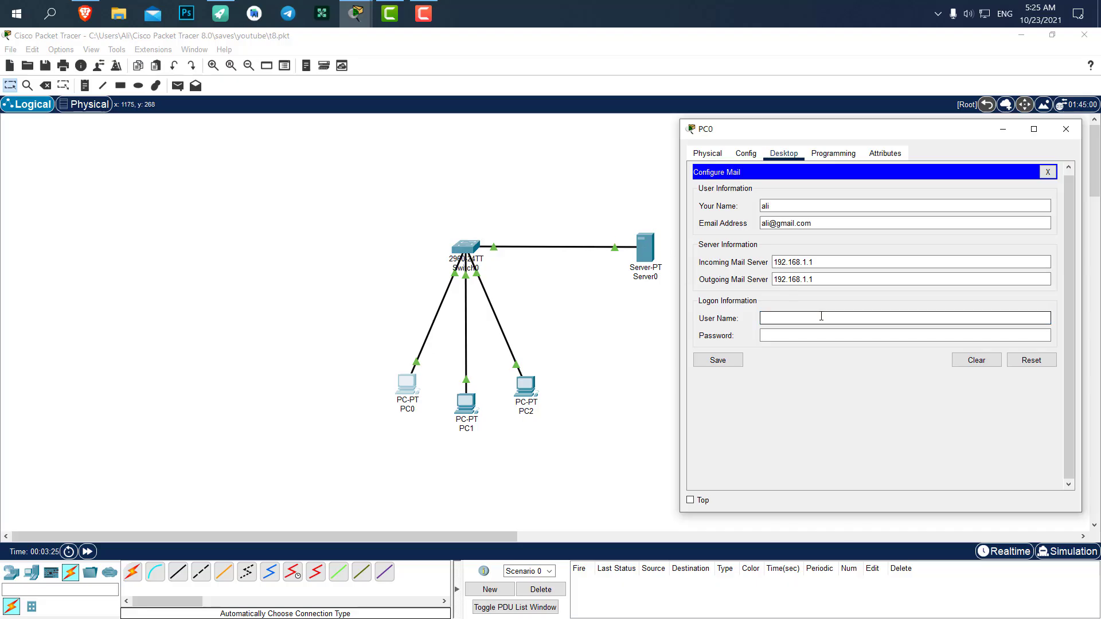
type("ali")
key("Tab")
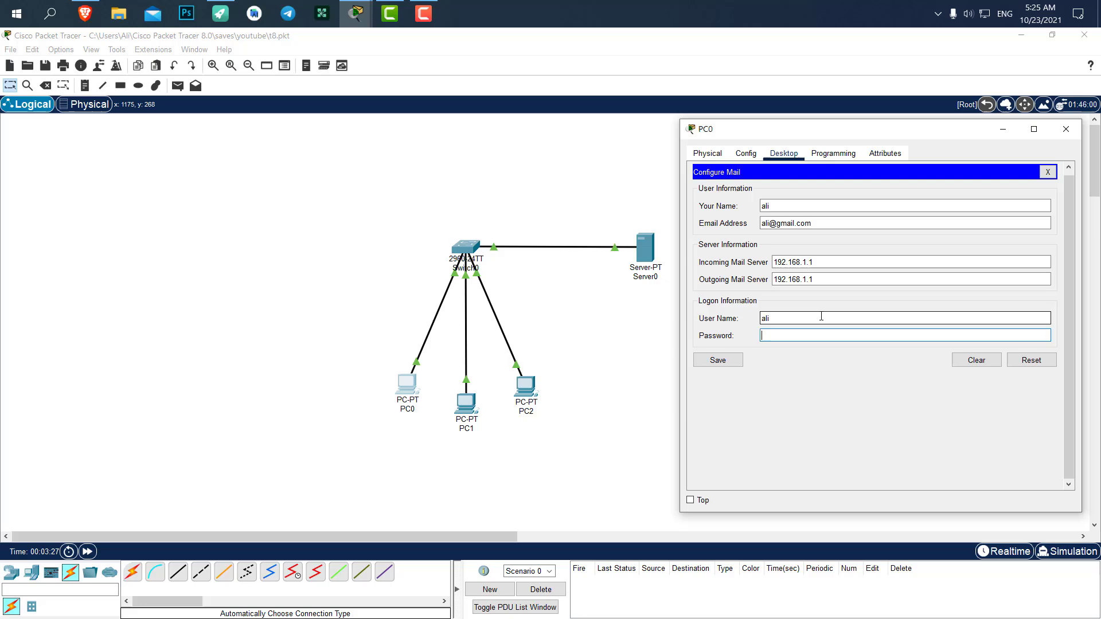
type("123")
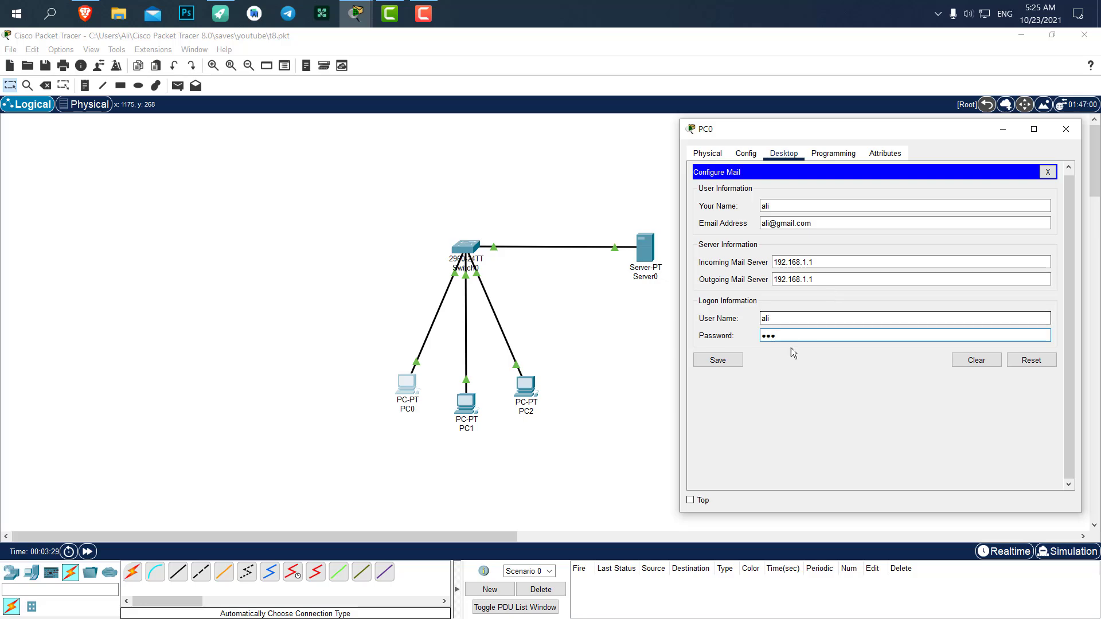
left_click(723, 361)
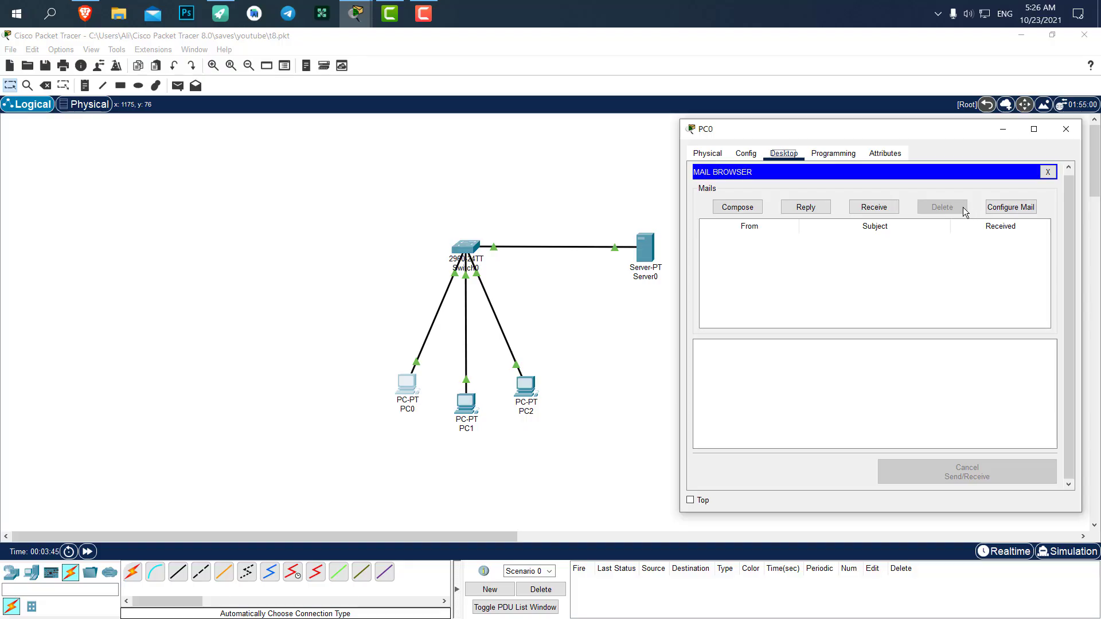
left_click(1008, 208)
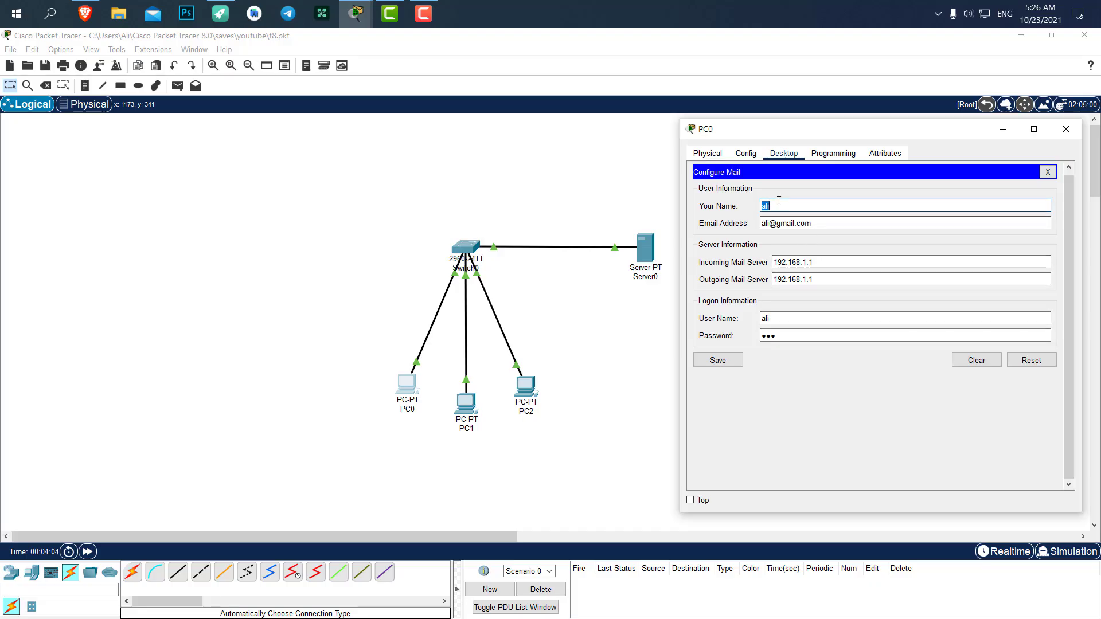
left_click(717, 360)
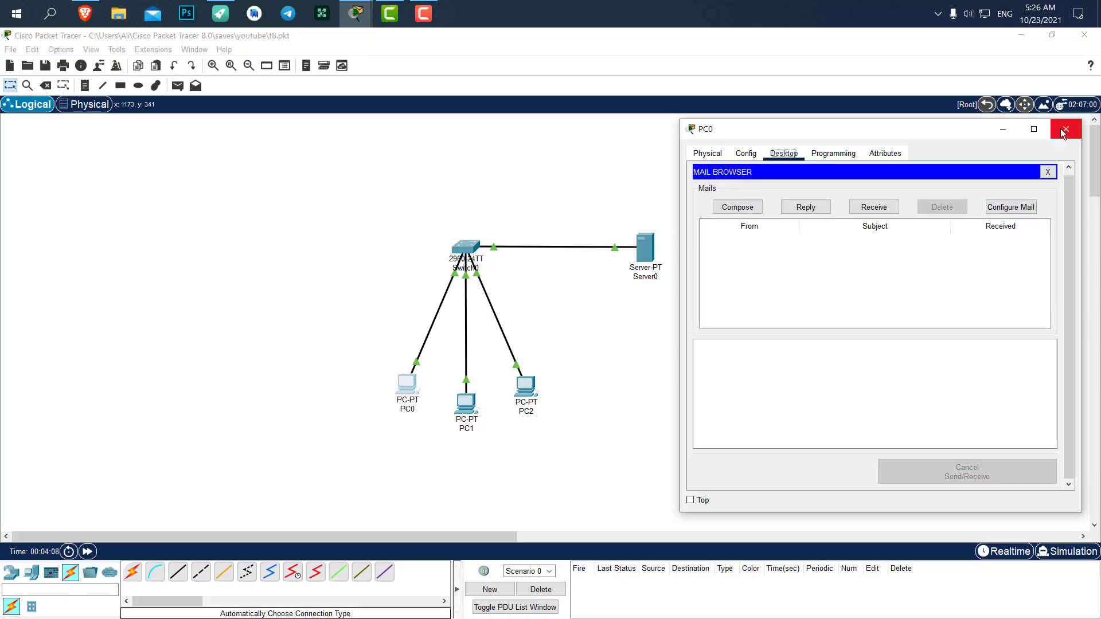
Close PC0 and open PC2's Desktop email setup with its window moved aside.
left_click(1066, 129)
left_click(530, 390)
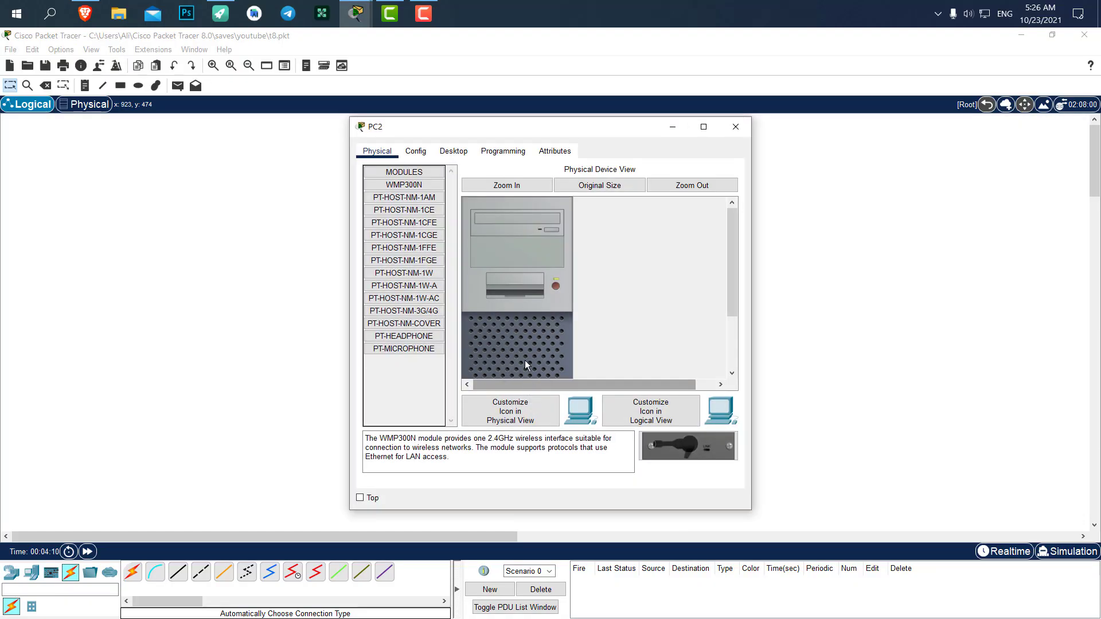
left_click_drag(452, 138, 805, 131)
left_click(719, 158)
left_click(746, 221)
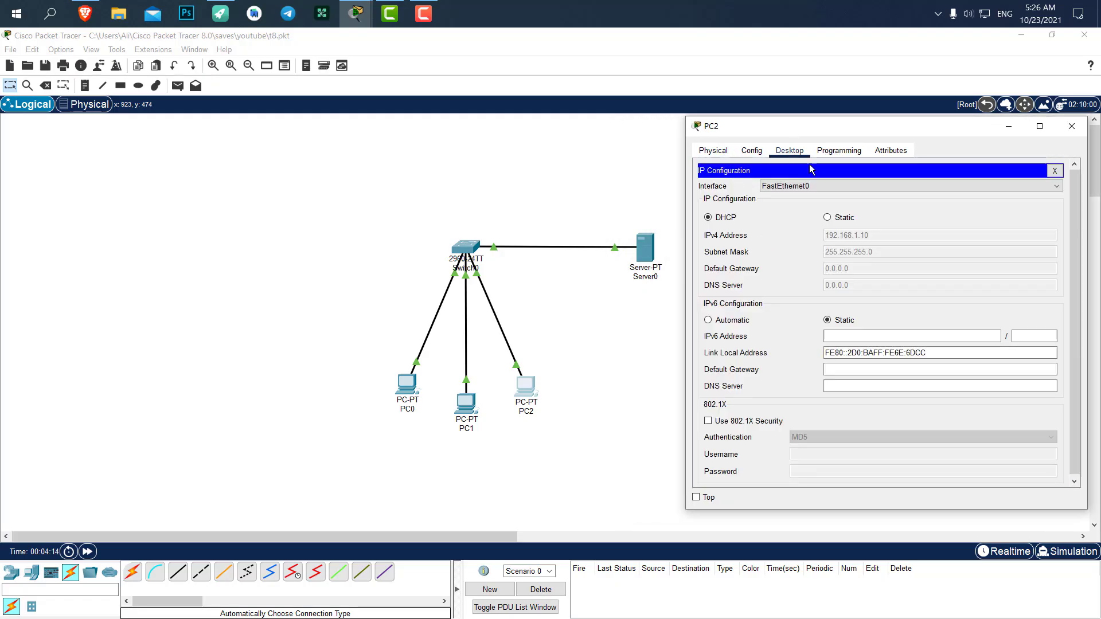
left_click(1054, 170)
scroll(845, 269, "down", 3)
left_click(745, 312)
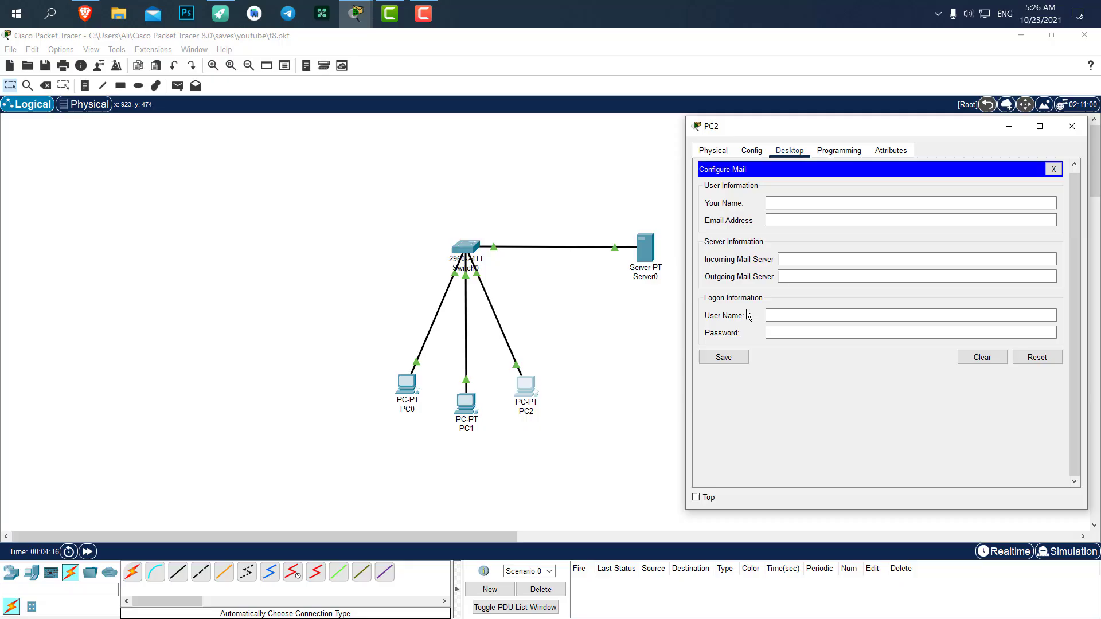
Enter PC2's sender name, gmail.com address, and 192.168.1.1 as both mail servers.
left_click(783, 204)
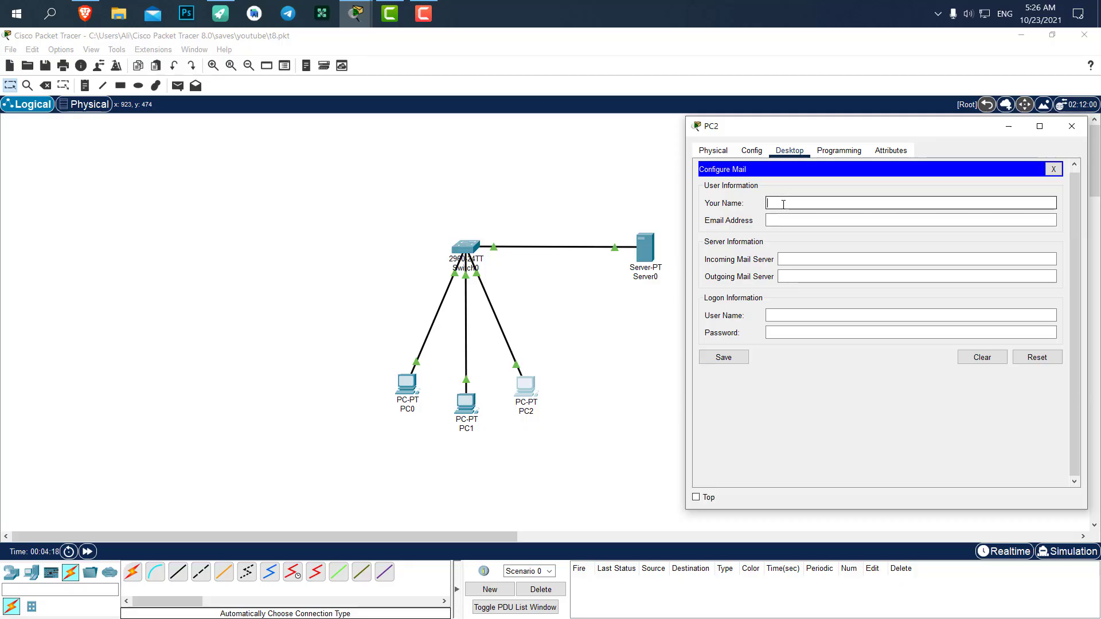
type("digidev")
left_click(784, 218)
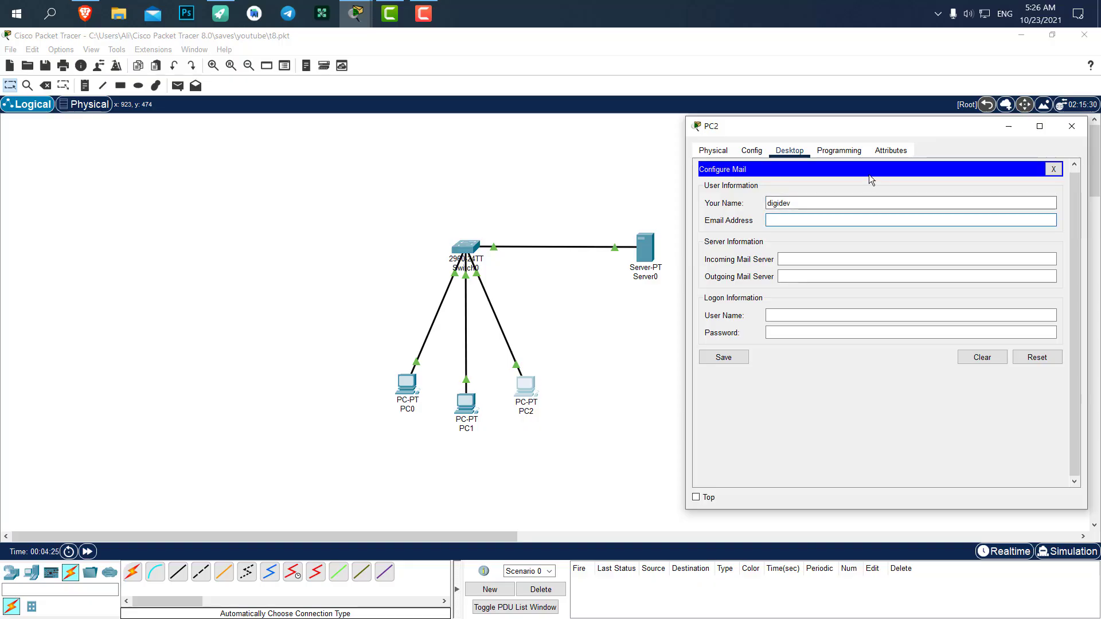
key("Tab")
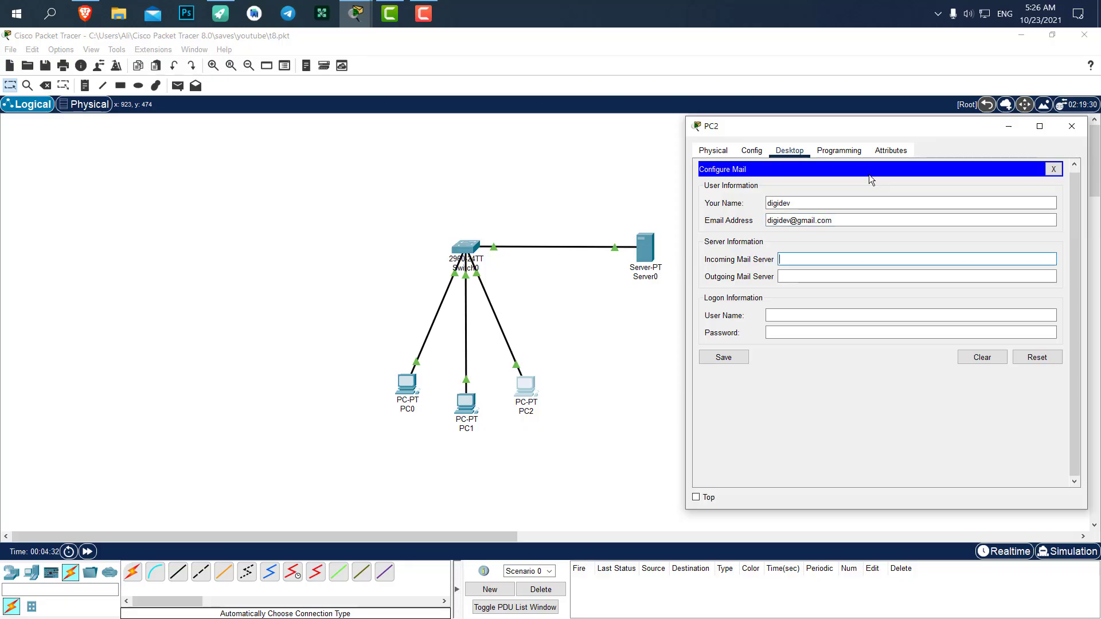
key("ctrl+v")
key("Tab")
key("ctrl+v")
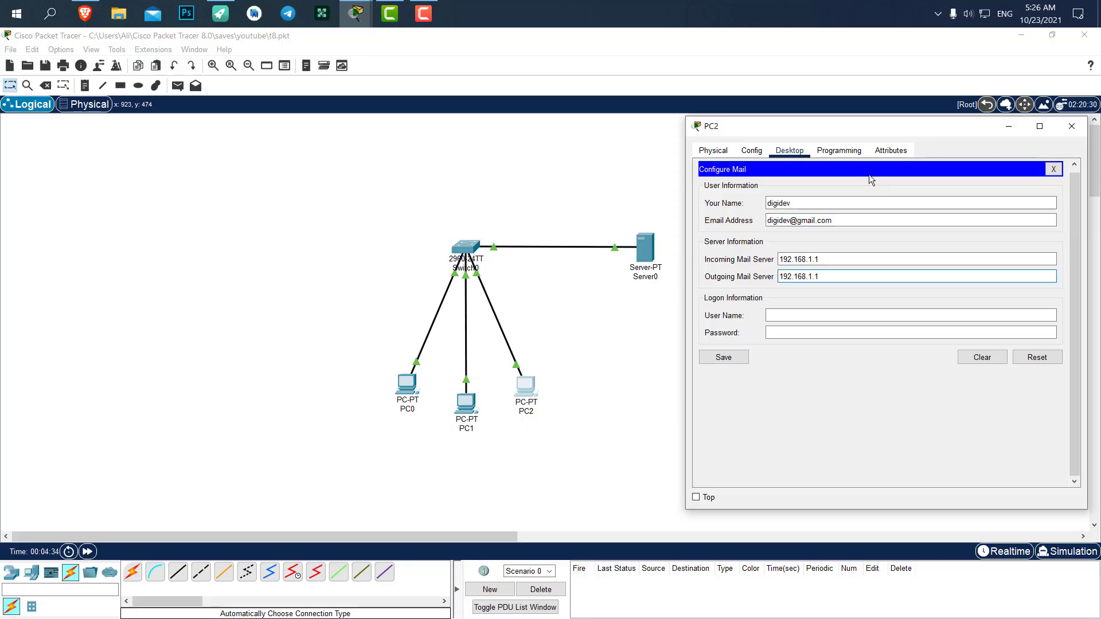
Enter PC2's login user name and password and save the mail account.
key("Tab")
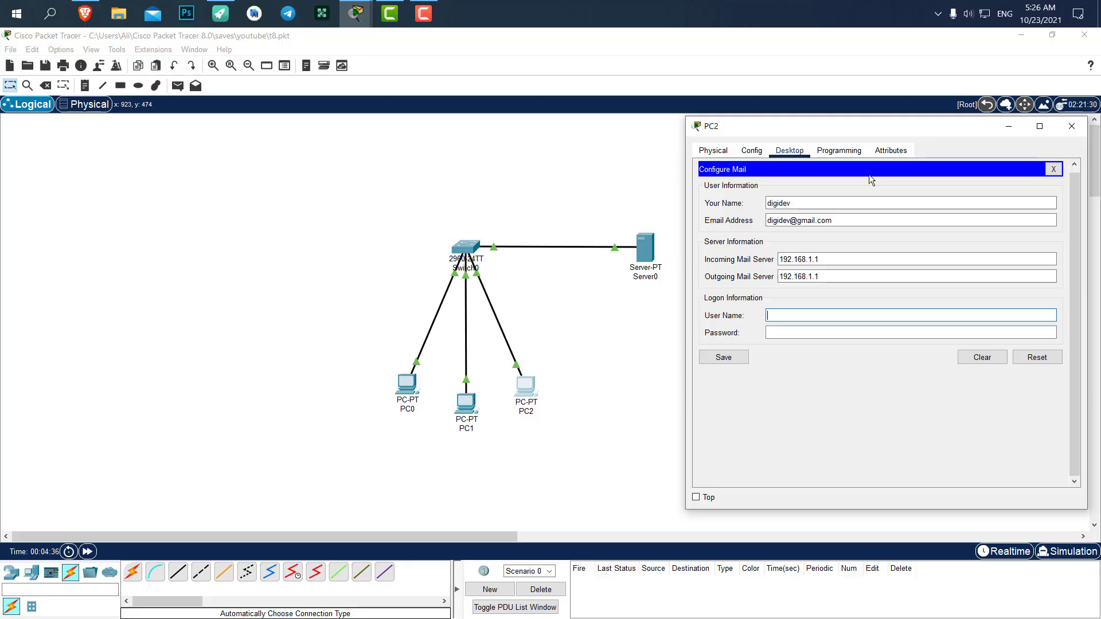
type("digidev")
key("Tab")
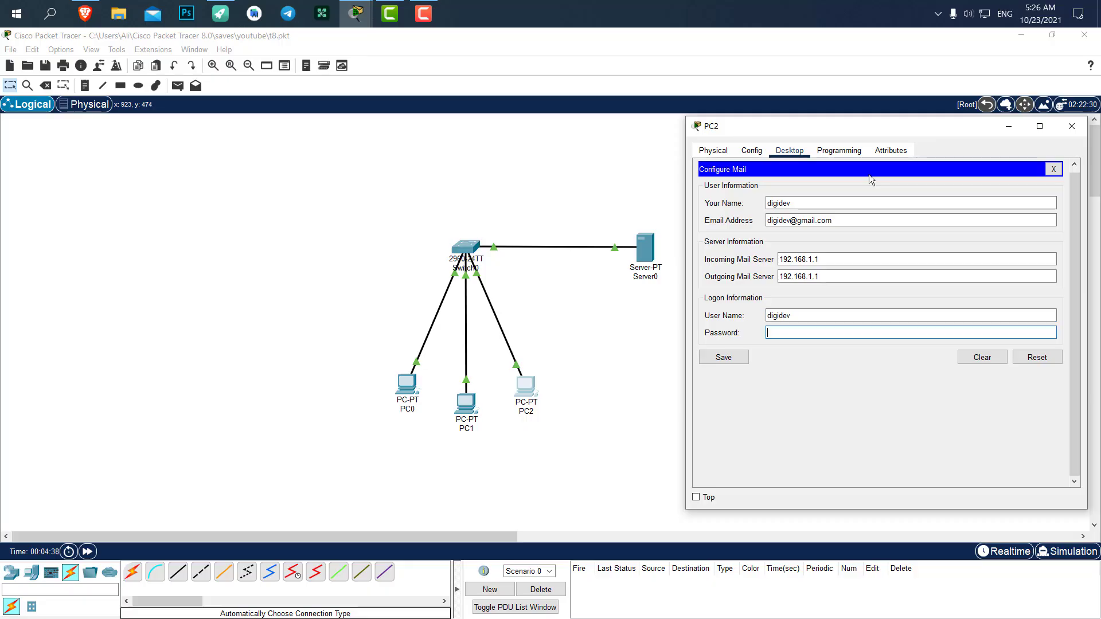
type("123")
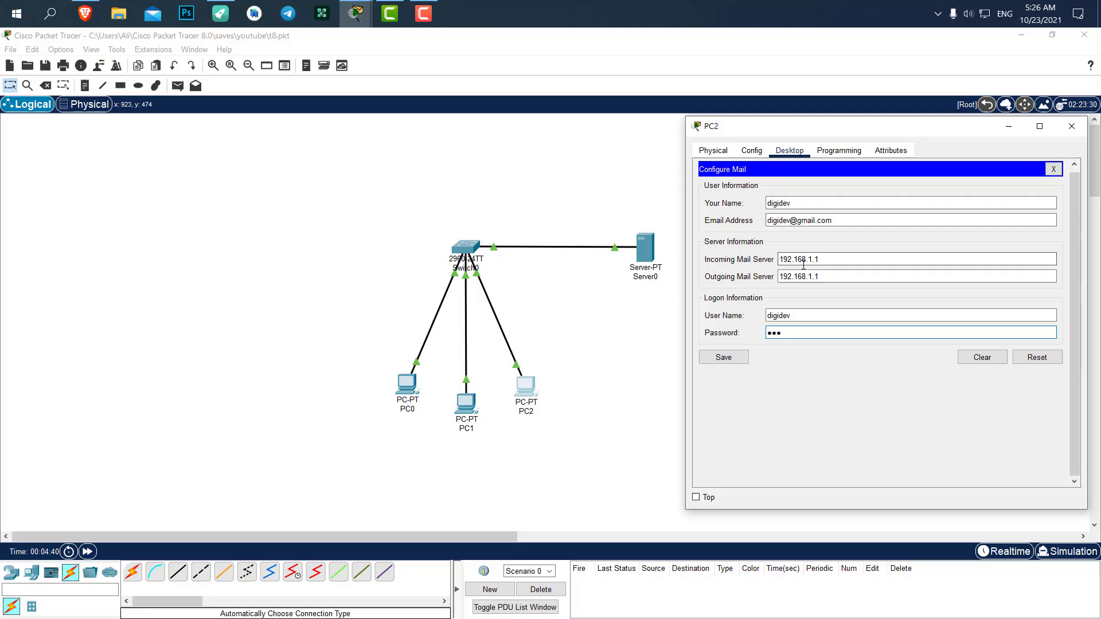
left_click(742, 356)
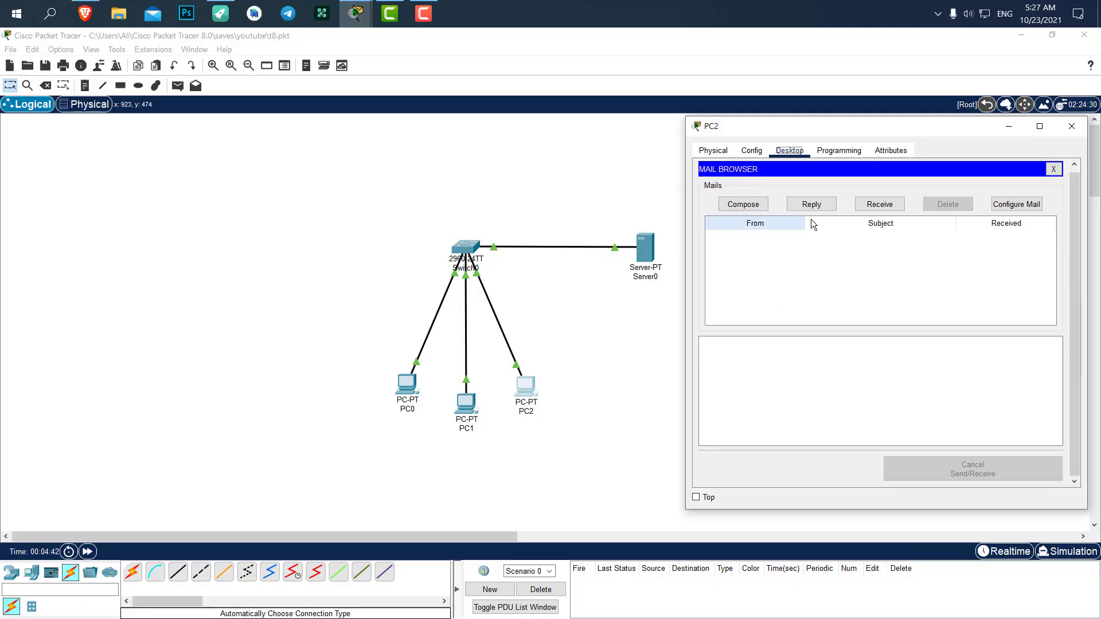
Send PC0's gmail.com user an email with subject 'test' and body 'test test test'.
mouse_move(793, 124)
left_mouse_down()
mouse_move(773, 117)
mouse_move(794, 115)
left_mouse_up()
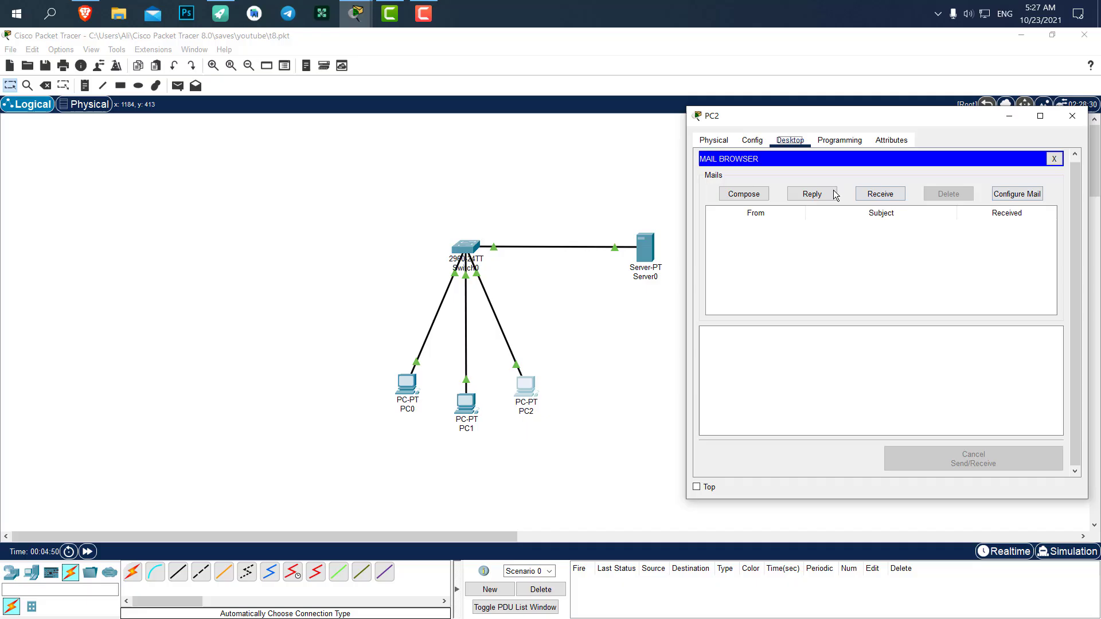
left_click(730, 195)
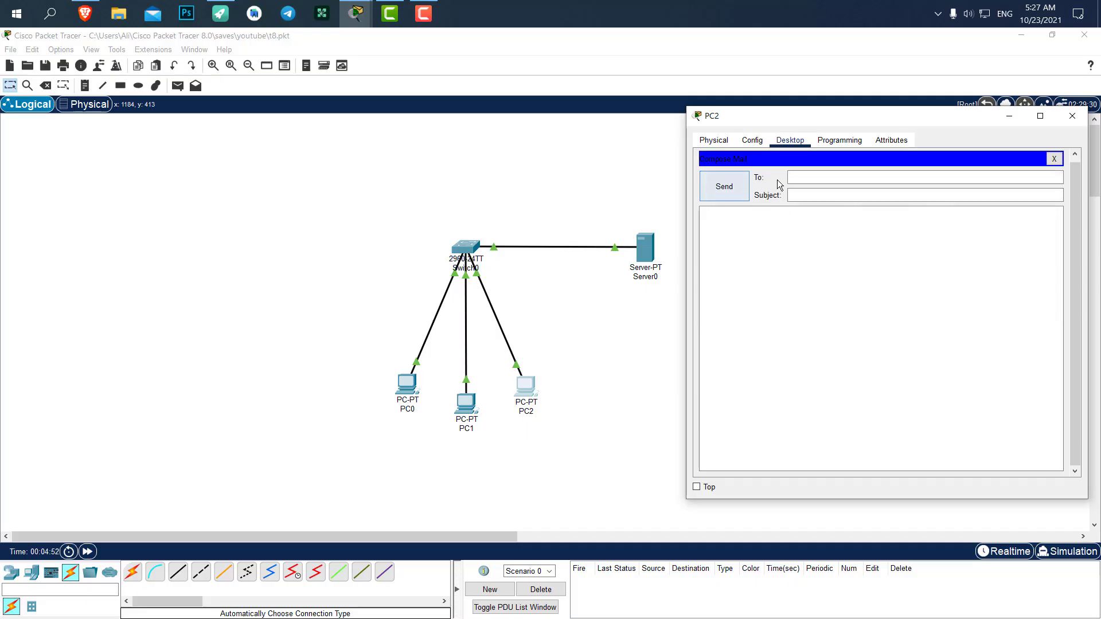
left_click(804, 175)
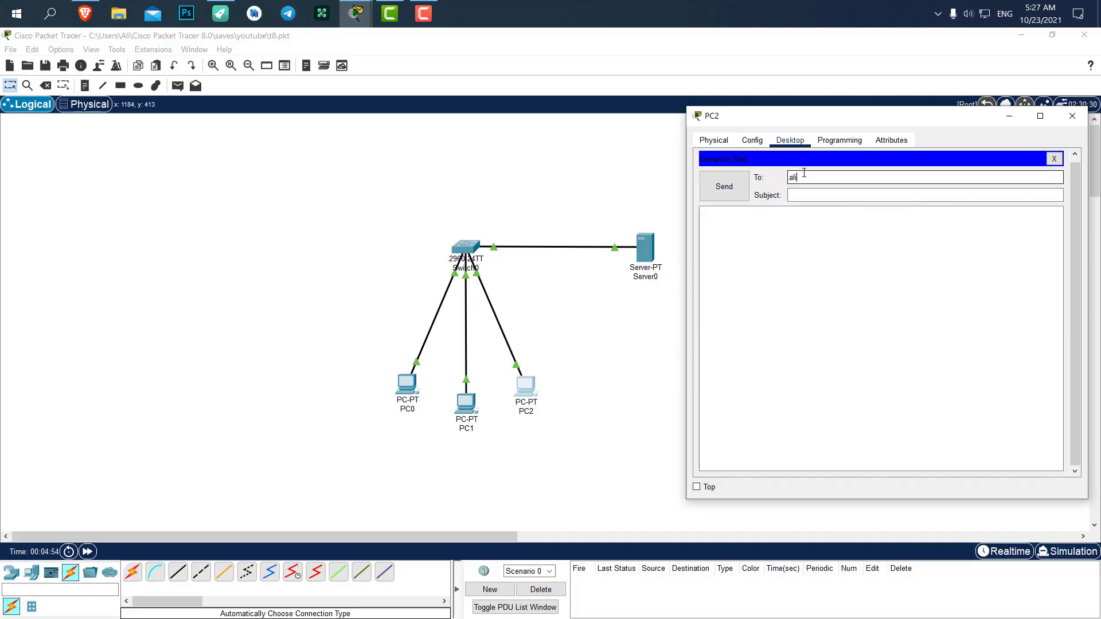
key("Tab")
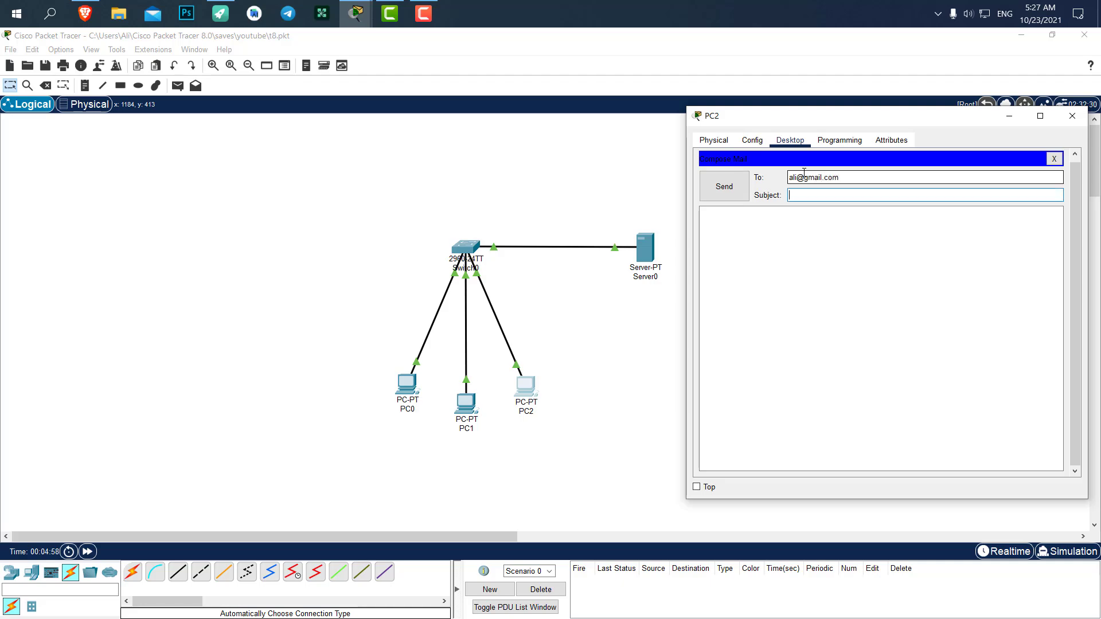
type("test")
key("Tab")
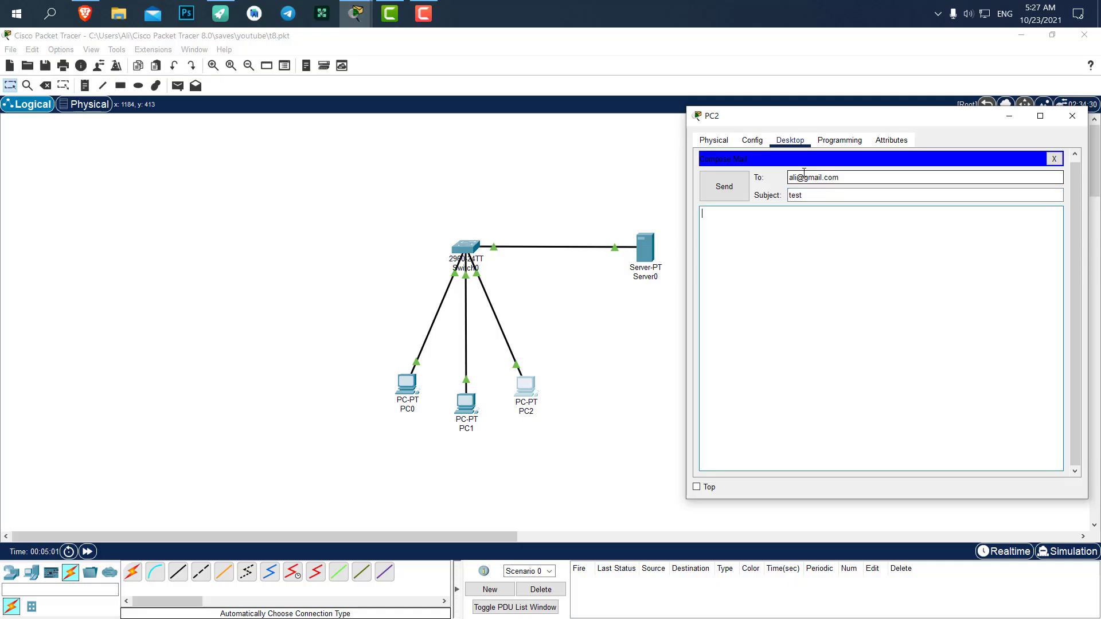
type("tes")
type("t test ")
type("test")
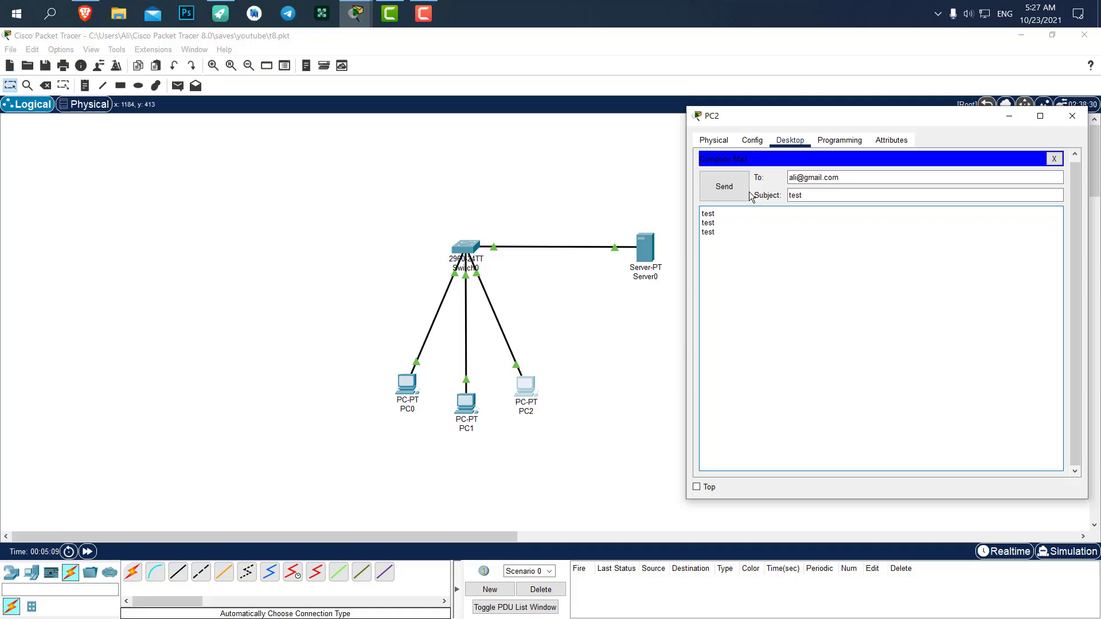
left_click(734, 185)
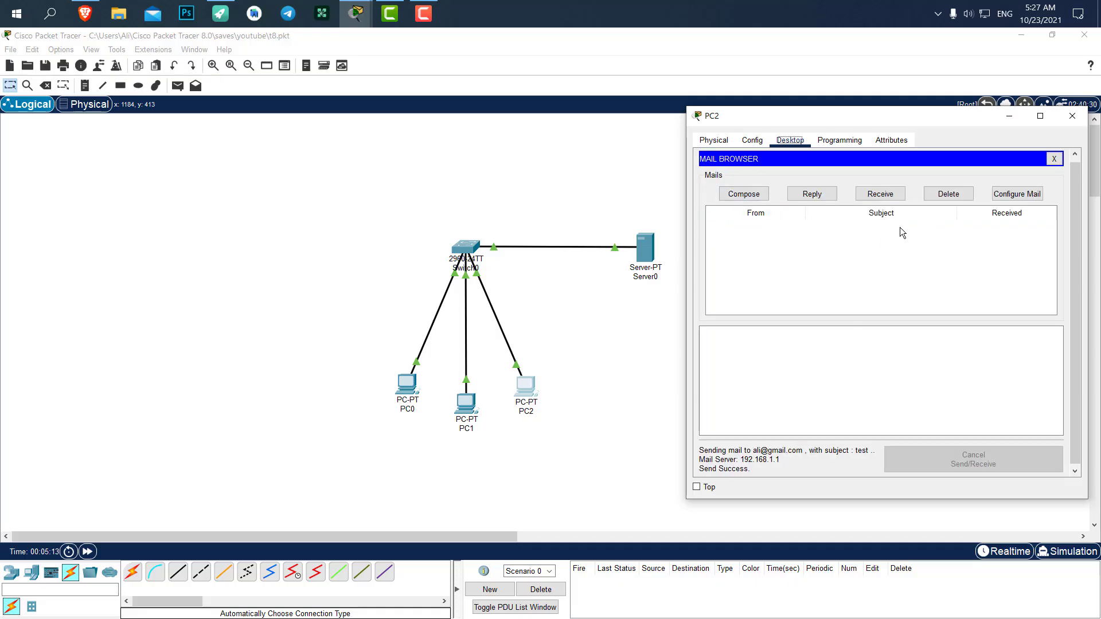
Close PC2's mail window.
key("alt+F4")
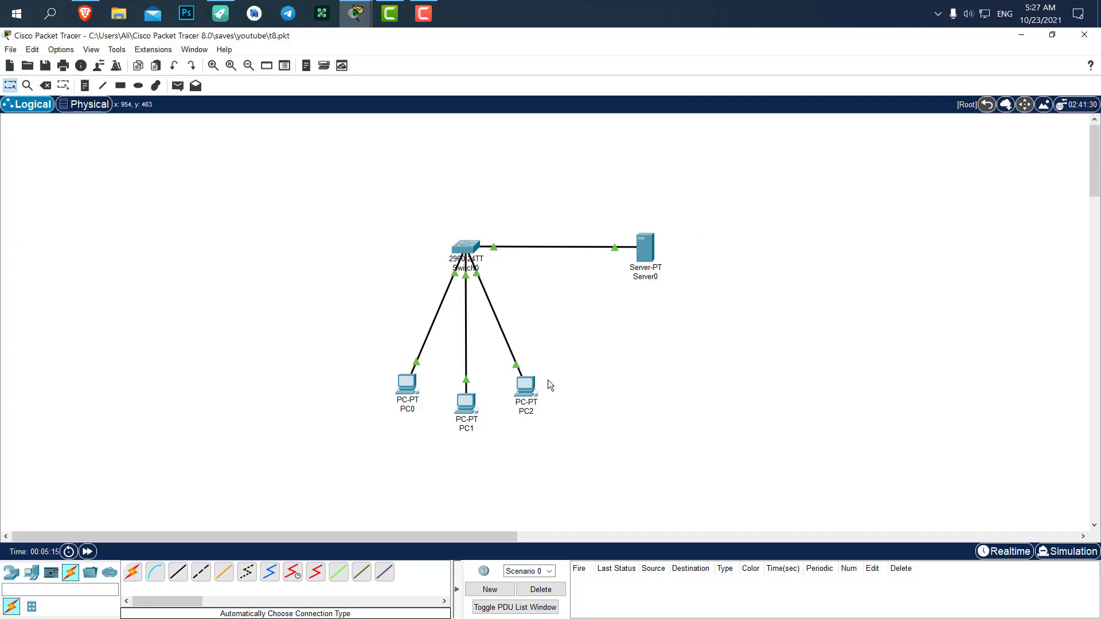
mouse_move(356, 14)
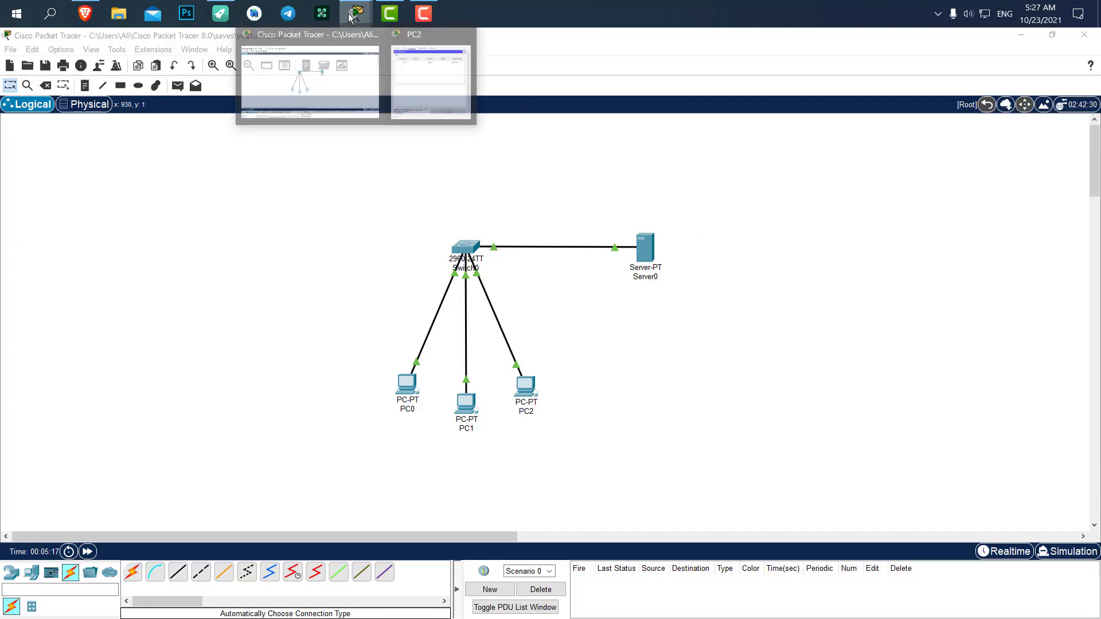
left_click(415, 69)
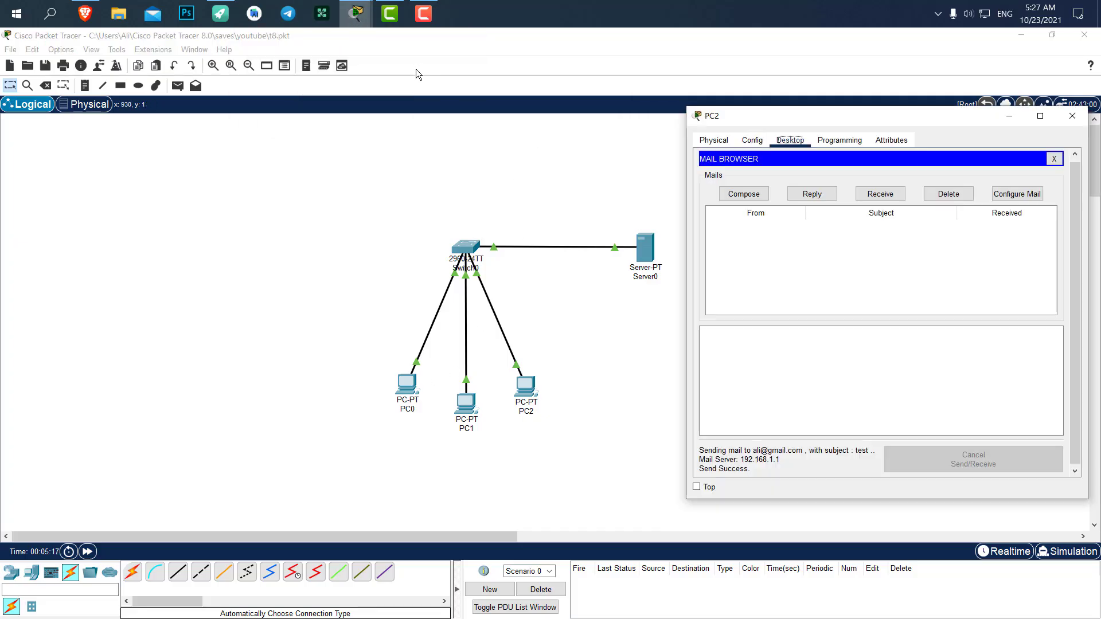
left_click(1072, 116)
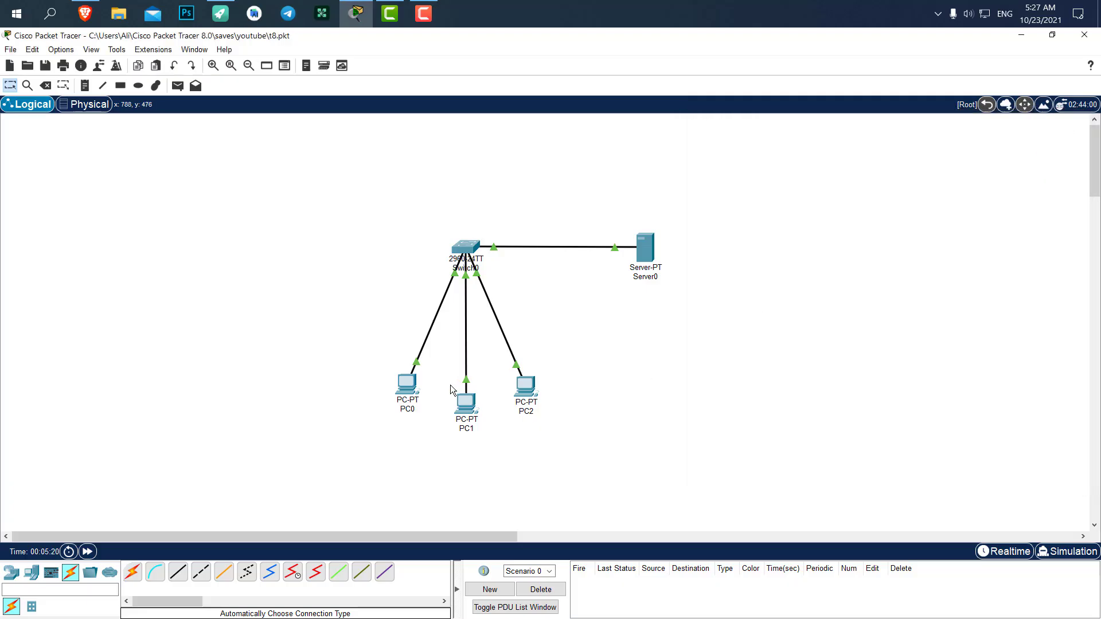
On PC0, receive new mail, read PC2's 'test' message, then close the mail browser.
left_click(416, 383)
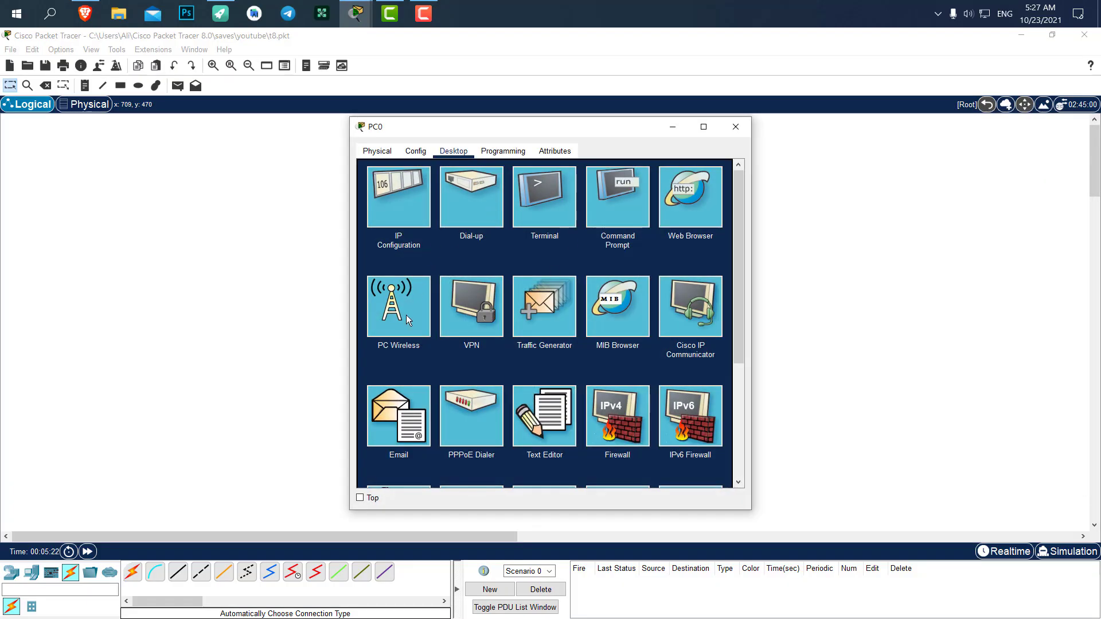
left_click(403, 422)
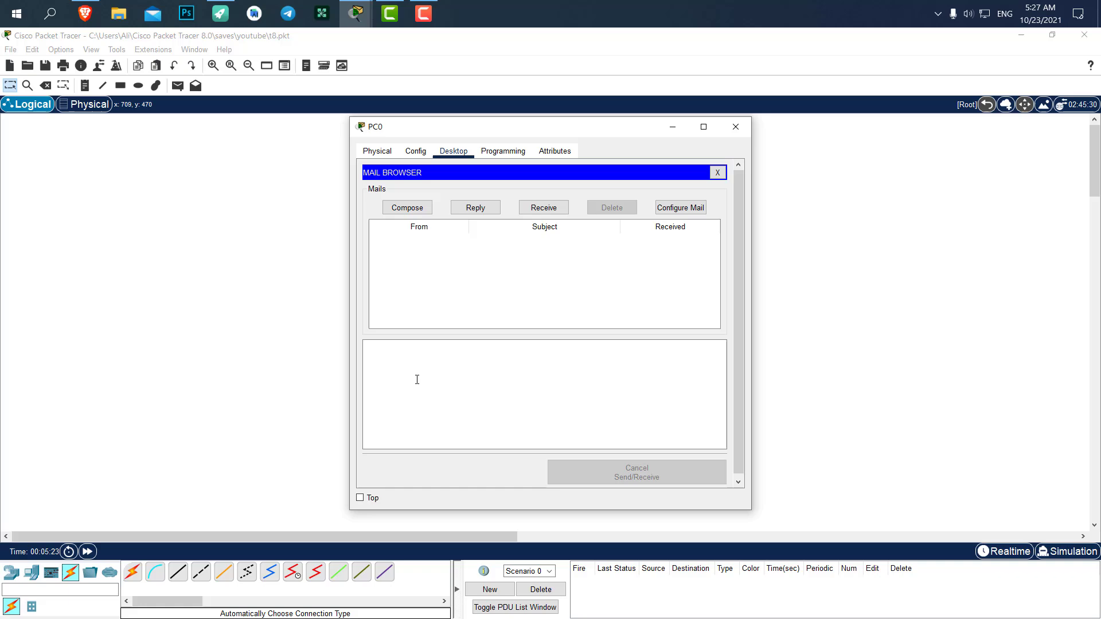
left_click(554, 210)
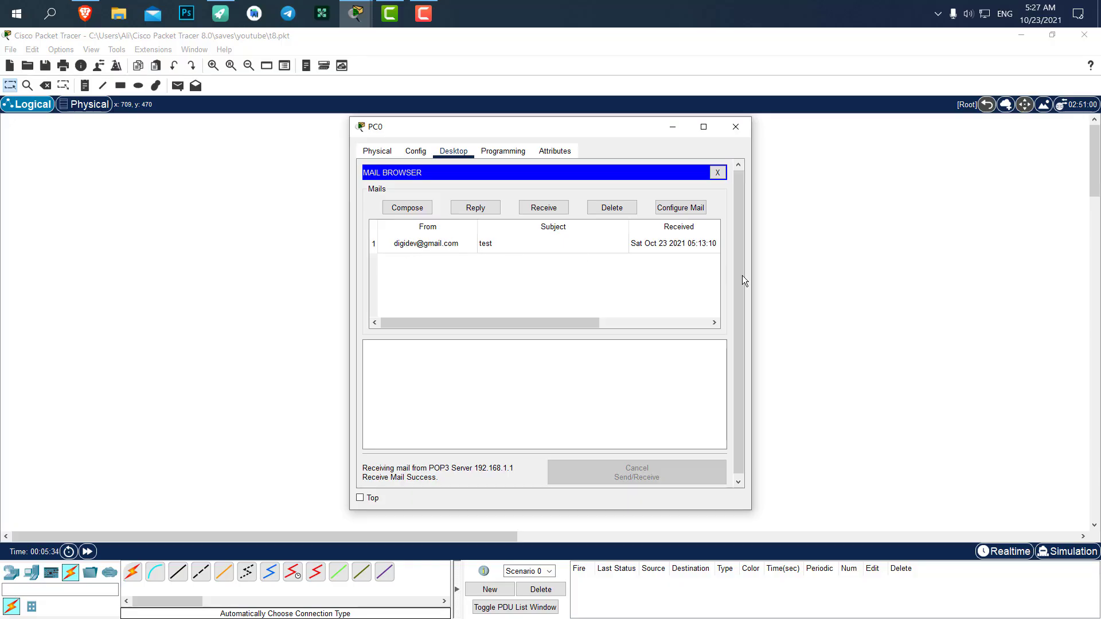
left_click(491, 244)
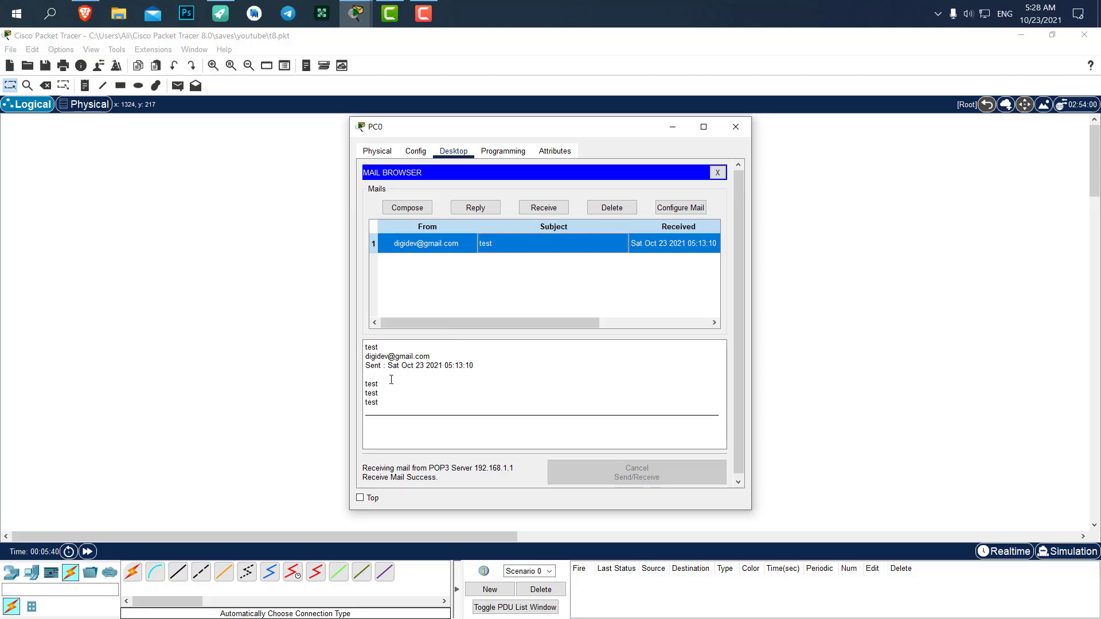
left_click(376, 361)
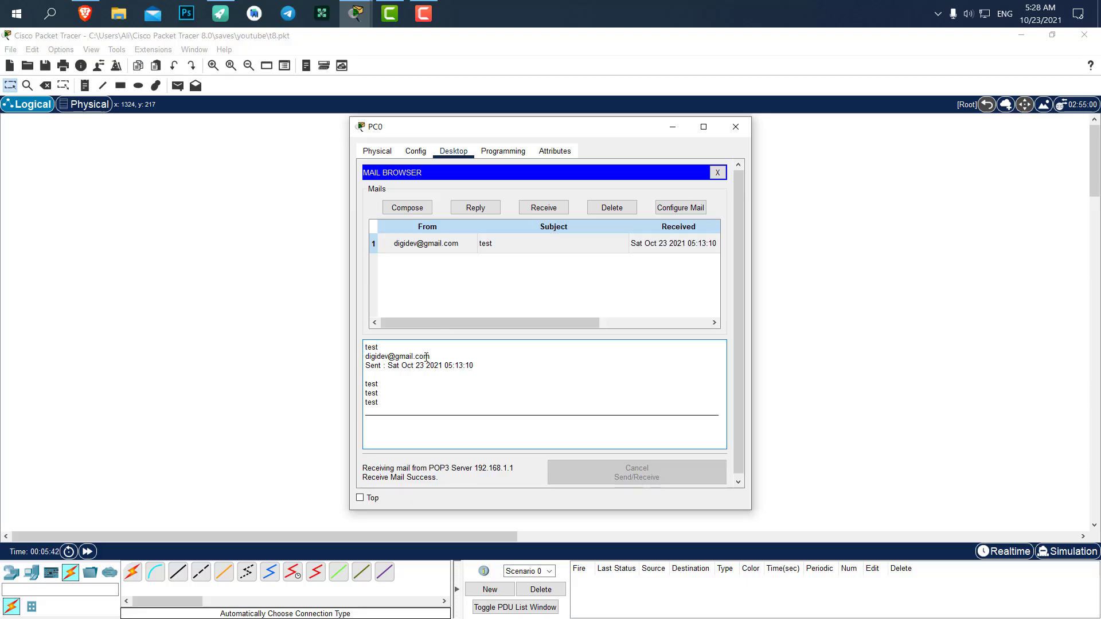
left_click_drag(430, 356, 371, 357)
left_click_drag(388, 403, 338, 383)
left_click(634, 281)
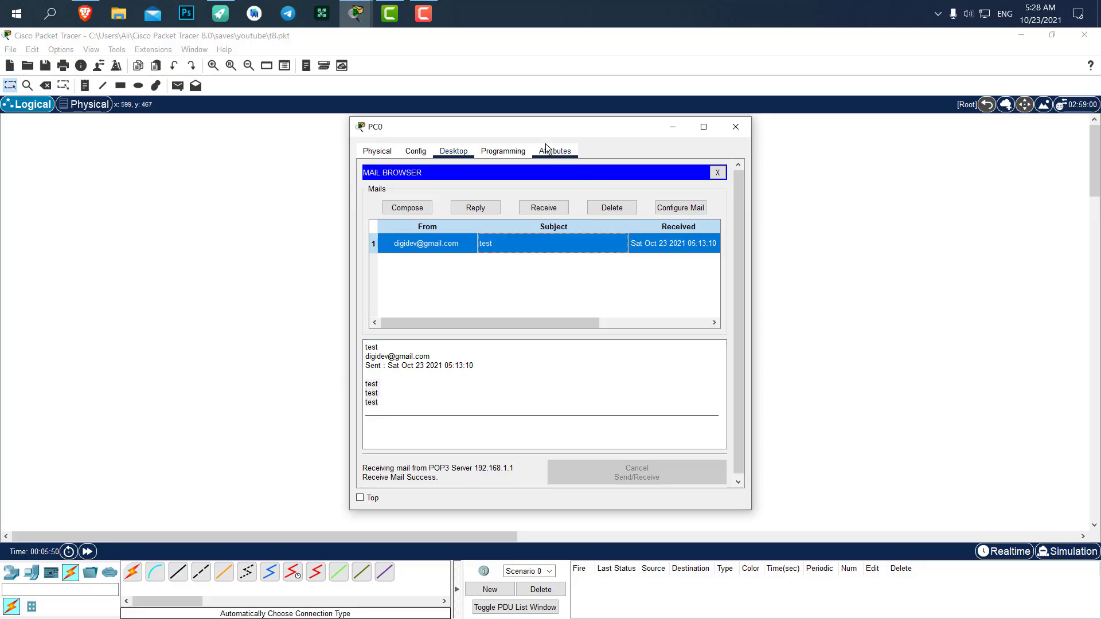
left_click_drag(503, 129, 817, 130)
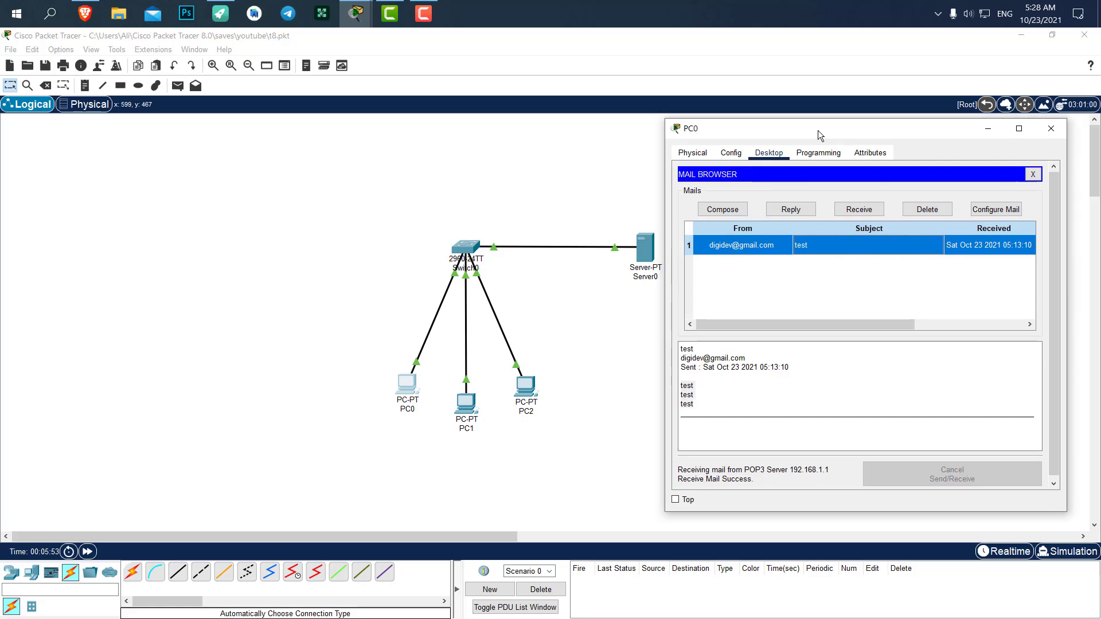
left_click(1031, 174)
left_click(1051, 129)
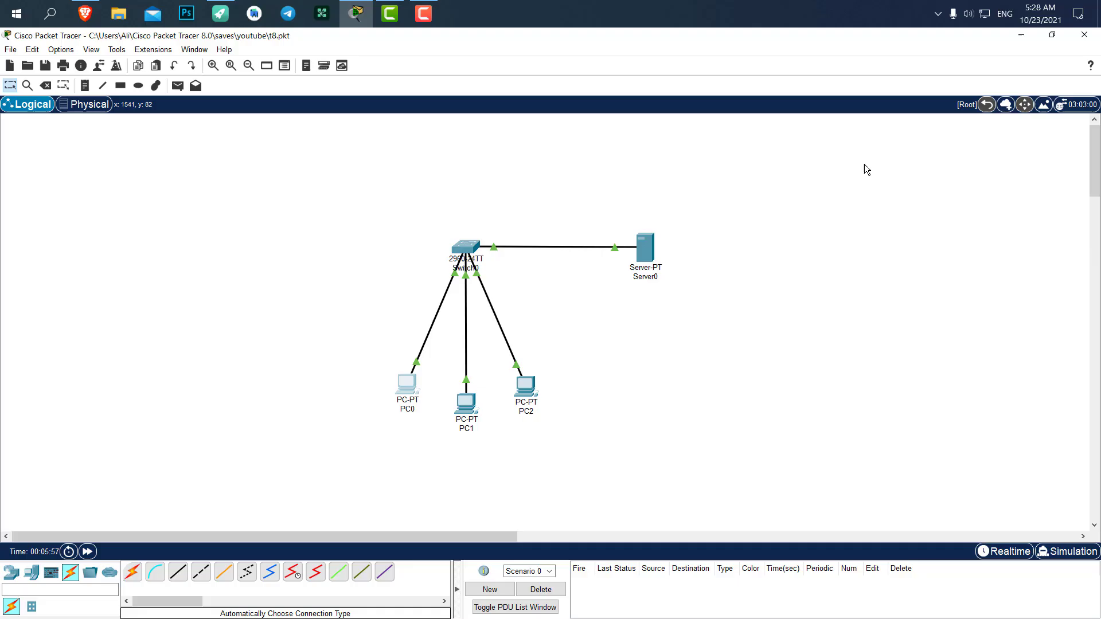